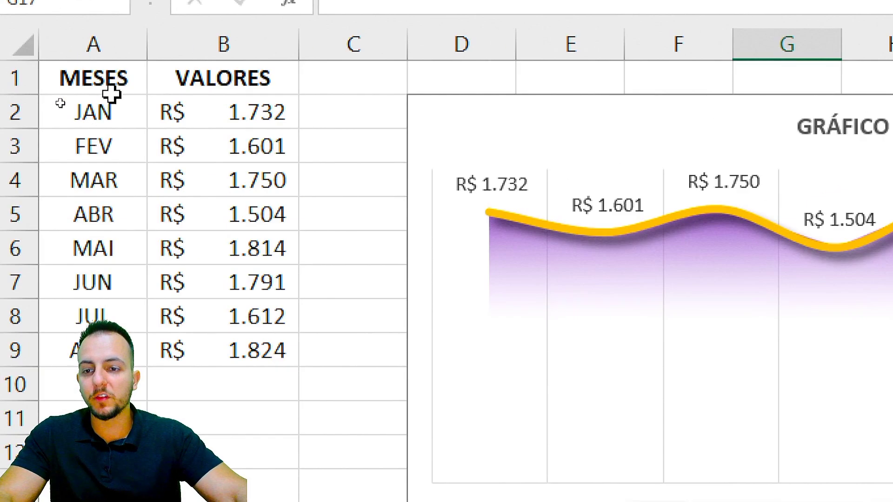
pyautogui.moveTo(61, 105); pyautogui.dragTo(116, 232)
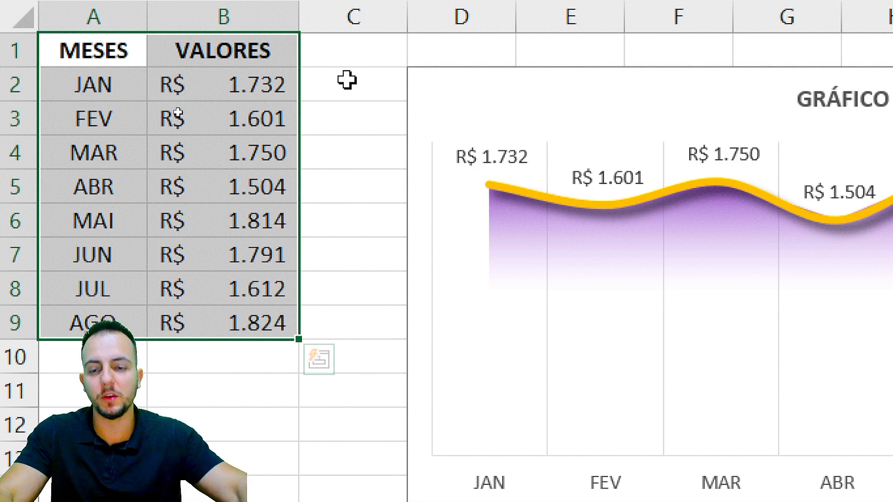
pyautogui.click(214, 91)
pyautogui.moveTo(260, 84); pyautogui.dragTo(257, 331)
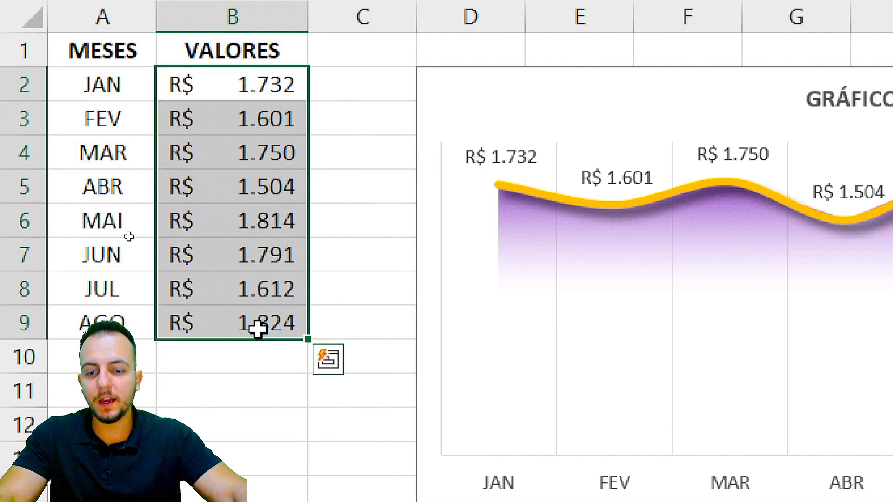
pyautogui.click(328, 359)
# Step: Set the MAI value in cell B6 to 1514
pyautogui.click(248, 222)
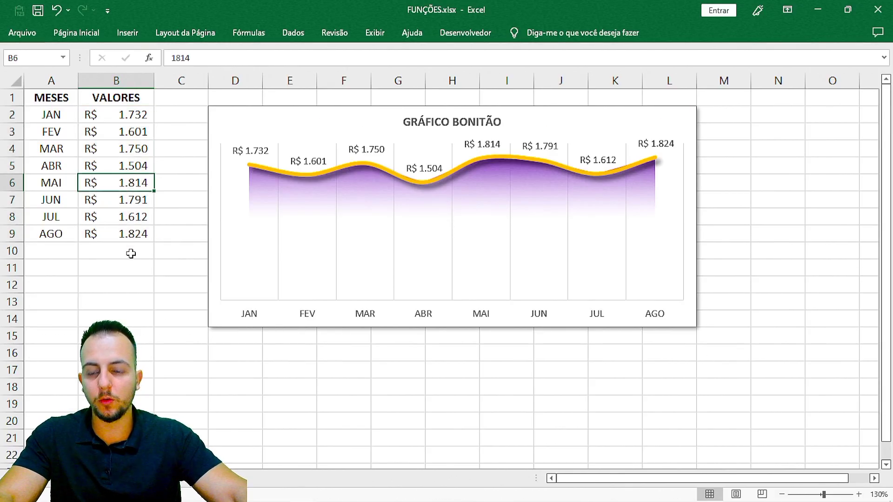
pyautogui.press('F2')
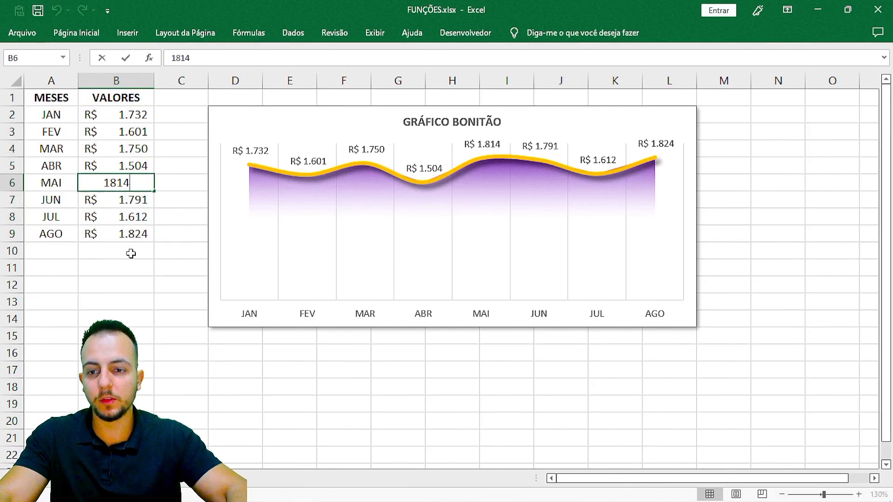
pyautogui.press('Escape')
pyautogui.press('F2')
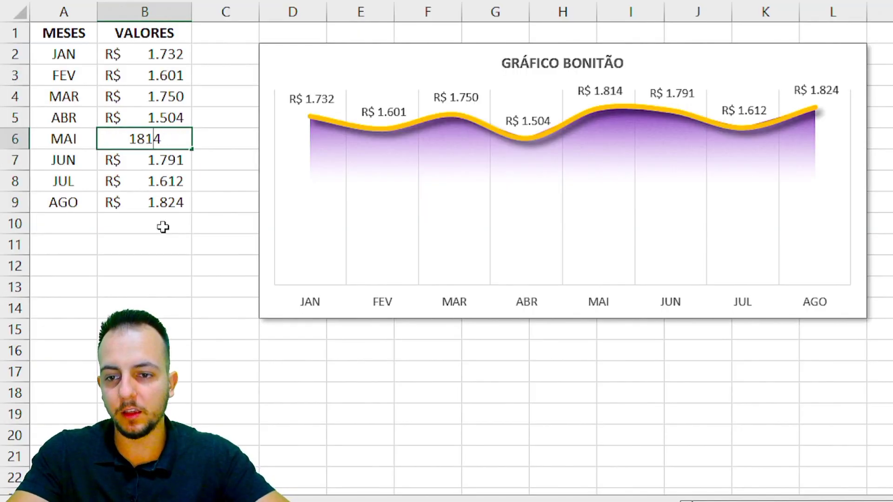
pyautogui.hotkey('shift', 'Right')
pyautogui.write('5')
pyautogui.hotkey('ctrl', 'Return')
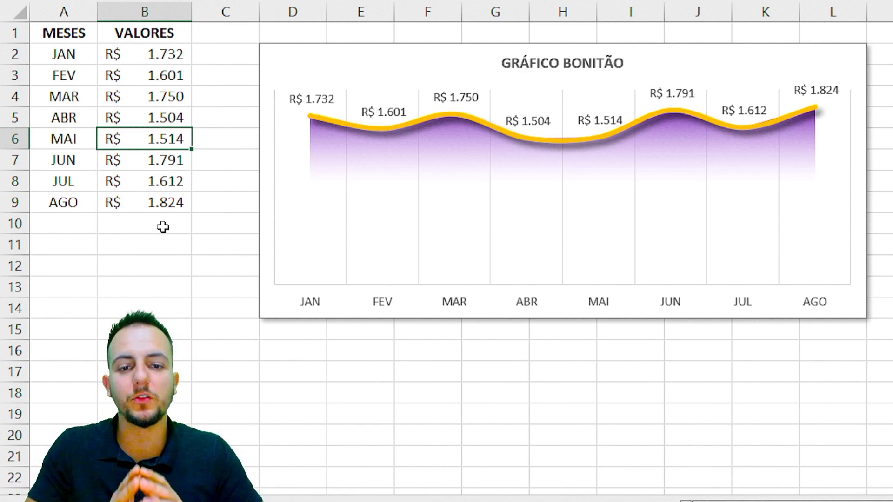
# Step: Set the JUN value in cell B7 to 1491
pyautogui.press('Down')
pyautogui.press('F2')
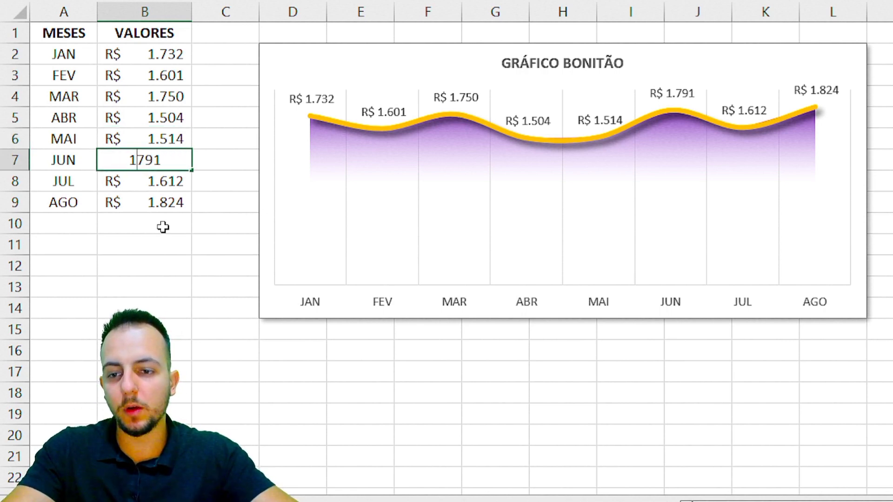
pyautogui.hotkey('shift', 'Right')
pyautogui.write('4')
pyautogui.press('Return')
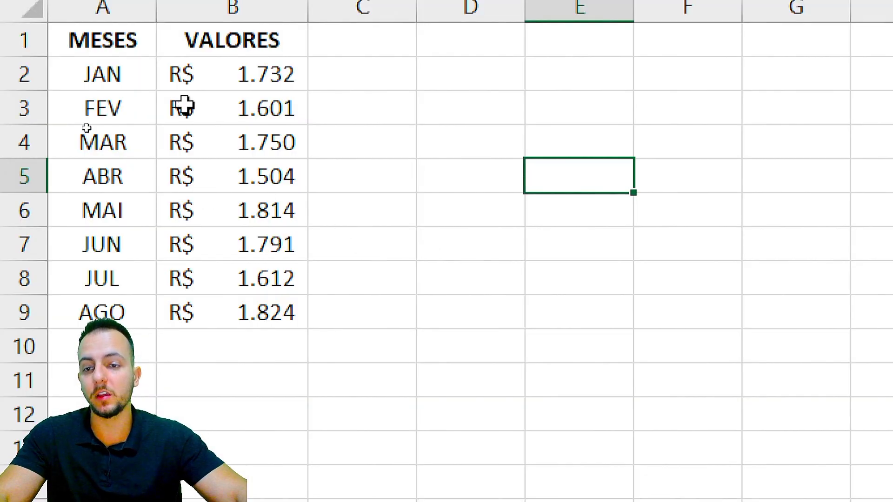
pyautogui.moveTo(127, 60); pyautogui.dragTo(135, 335)
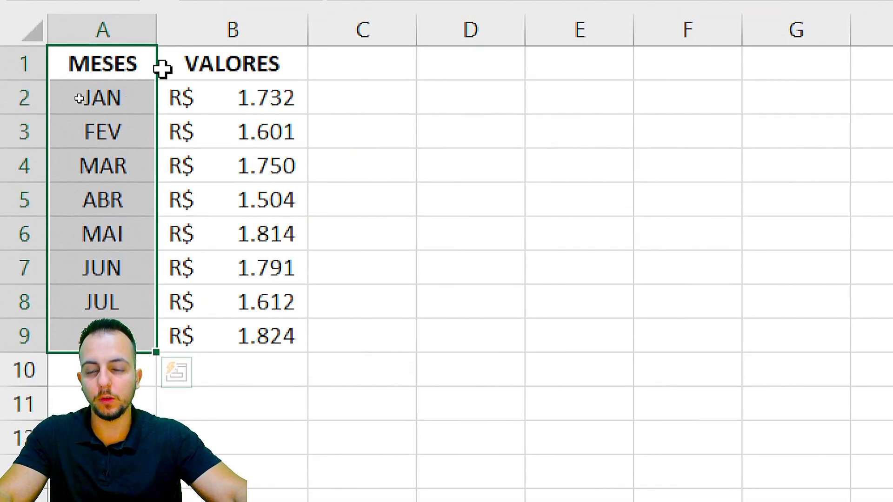
pyautogui.moveTo(104, 59); pyautogui.dragTo(239, 359)
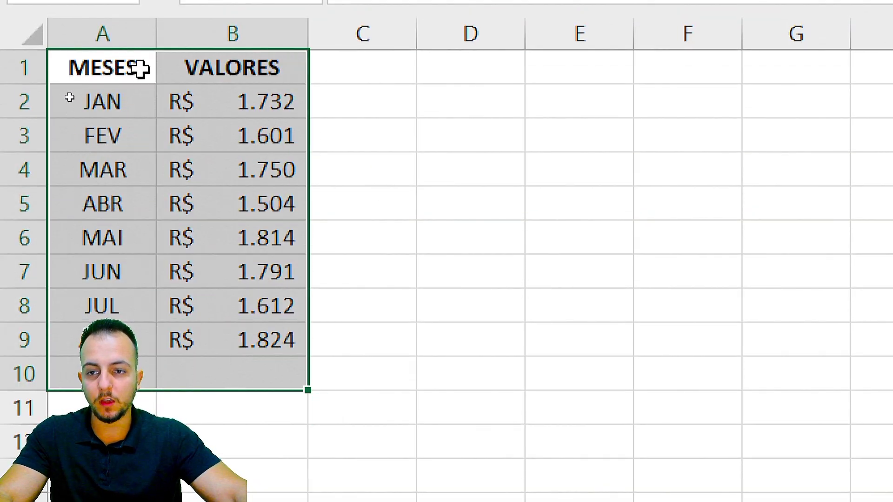
# Step: Insert an empty column between the MESES and VALORES columns
pyautogui.click(236, 70)
pyautogui.hotkey('ctrl', 'space')
pyautogui.hotkey('ctrl', '+')
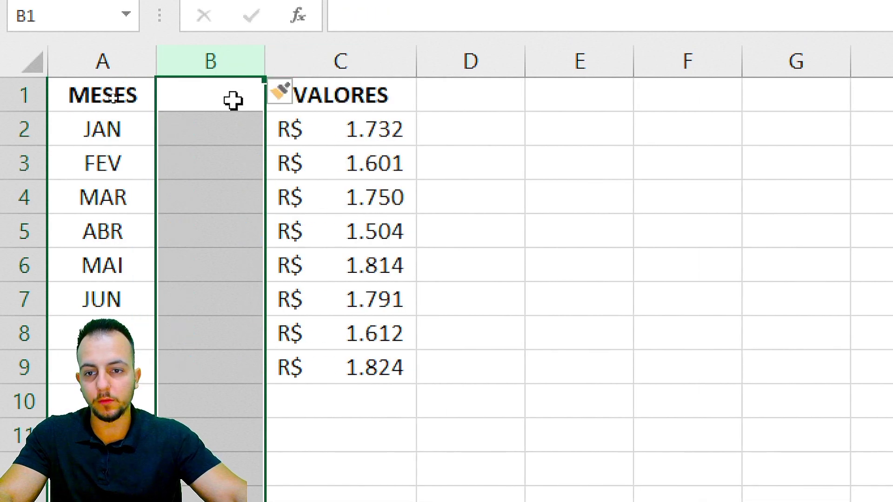
pyautogui.click(232, 100)
pyautogui.click(576, 308)
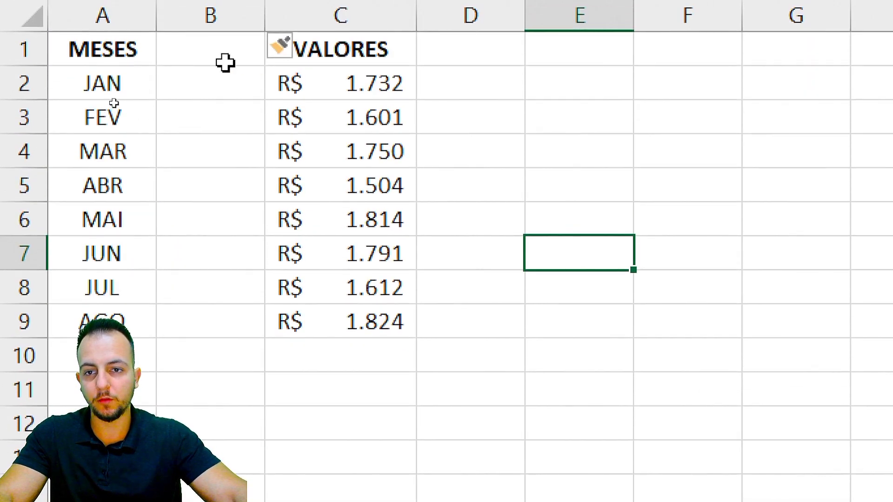
# Step: Fill cells B1:B9 of the empty column with 123 in one entry
pyautogui.moveTo(225, 63); pyautogui.dragTo(186, 335)
pyautogui.write('123')
pyautogui.hotkey('ctrl', 'Return')
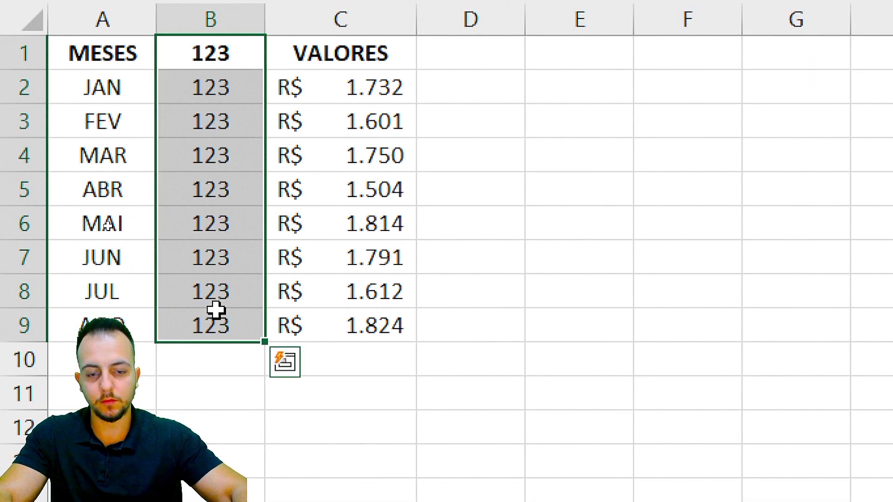
pyautogui.click(351, 157)
pyautogui.moveTo(241, 54); pyautogui.dragTo(231, 324)
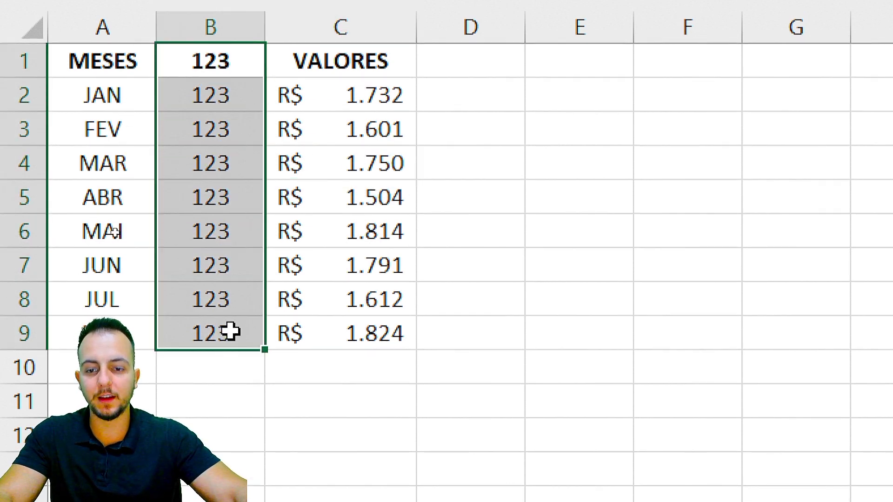
pyautogui.click(300, 274)
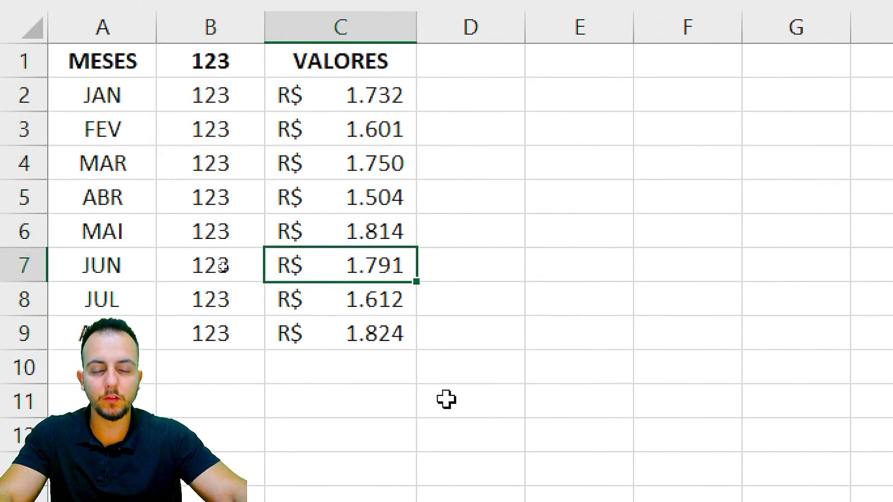
pyautogui.moveTo(125, 69); pyautogui.dragTo(338, 330)
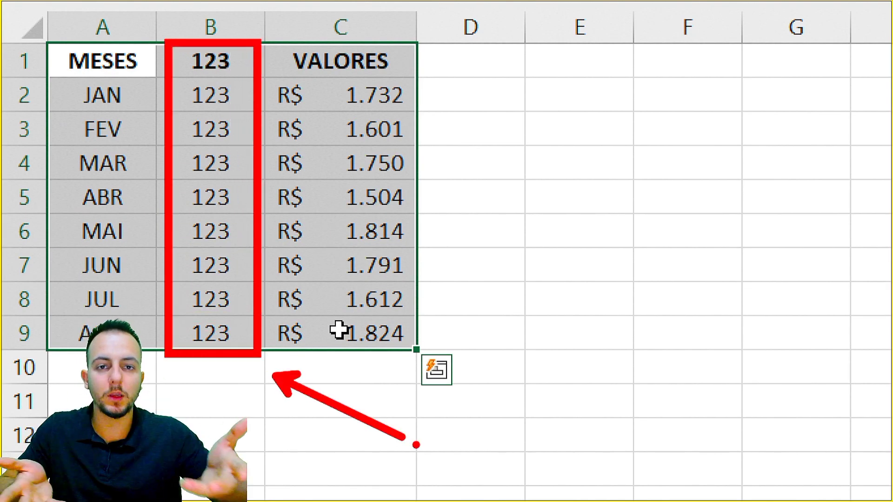
# Step: Select only the MESES range A1:A9 together with the VALORES range C1:C9, skipping column B
pyautogui.moveTo(136, 62); pyautogui.dragTo(134, 332)
pyautogui.moveTo(369, 63); pyautogui.dragTo(353, 348)
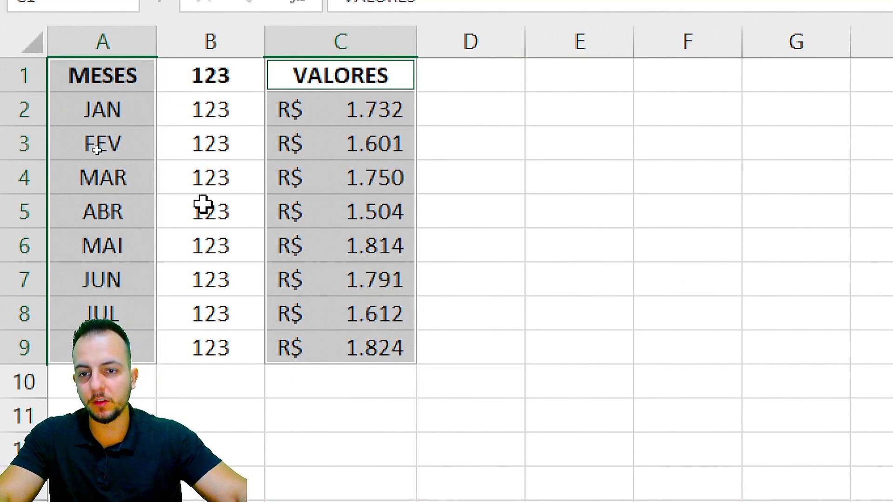
pyautogui.click(139, 76)
pyautogui.moveTo(142, 76); pyautogui.dragTo(140, 348)
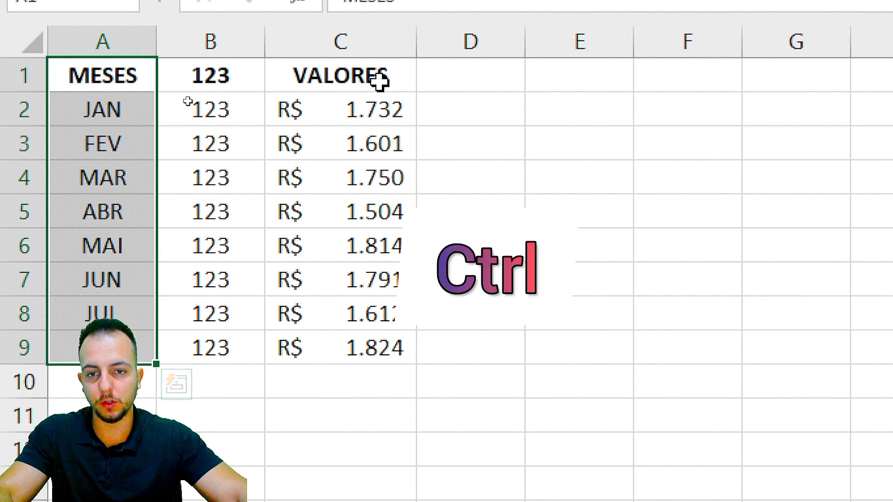
pyautogui.moveTo(378, 80); pyautogui.dragTo(350, 347)
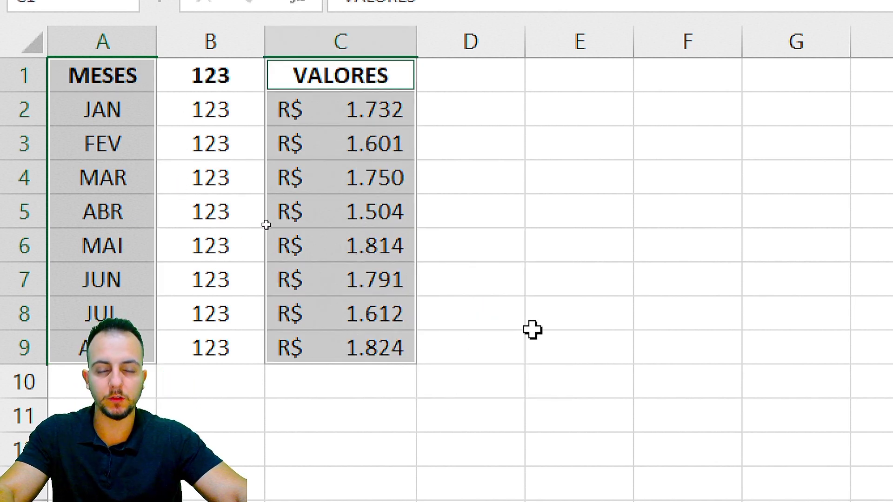
# Step: Delete column B with the 123 entries
pyautogui.click(226, 48)
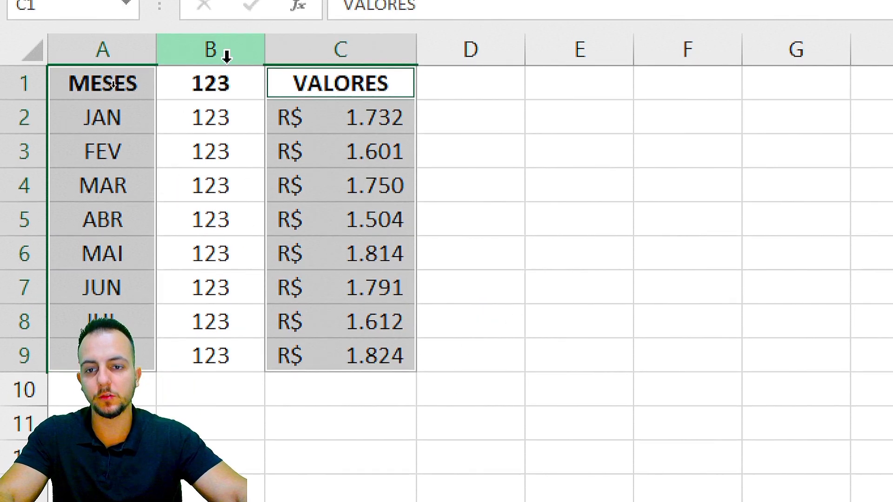
pyautogui.hotkey('ctrl', '-')
# Step: Insert a basic 2D line chart from the MESES and VALORES data in A1:B9
pyautogui.moveTo(120, 93); pyautogui.dragTo(207, 351)
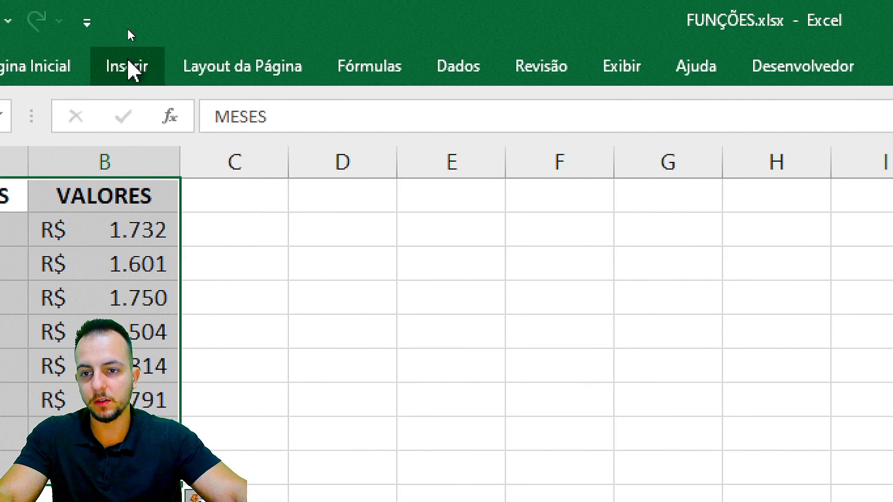
pyautogui.click(128, 29)
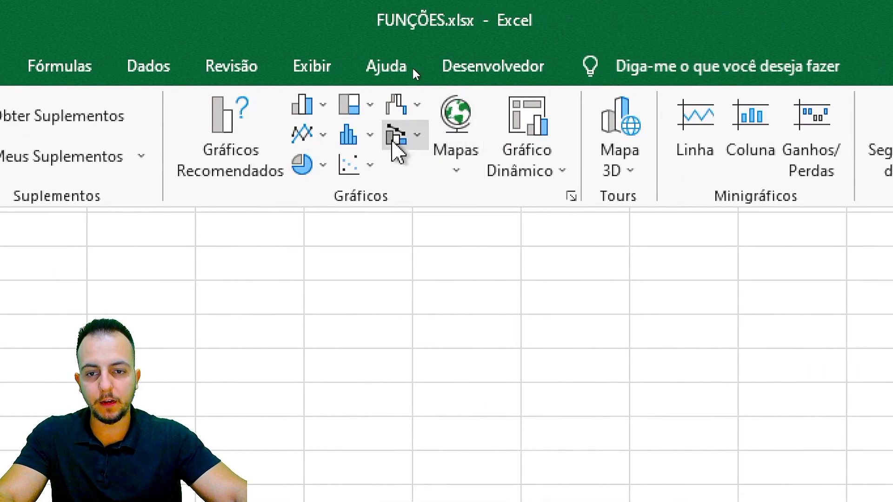
pyautogui.click(323, 136)
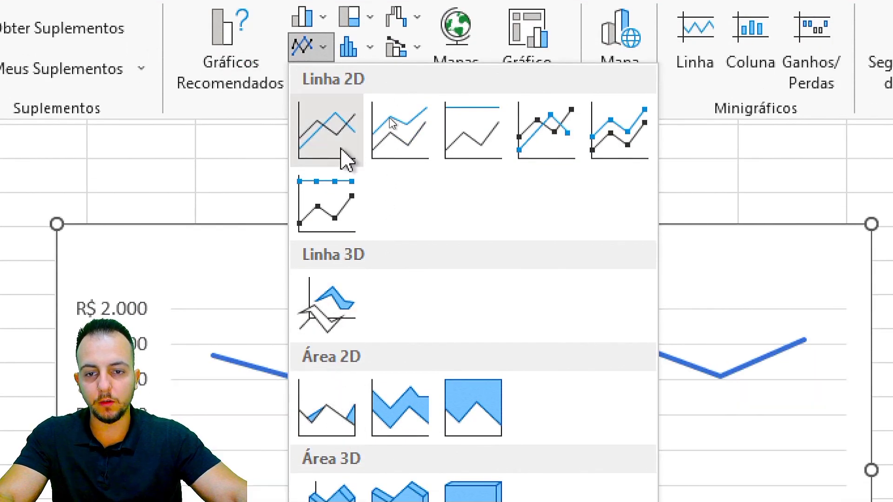
pyautogui.click(344, 151)
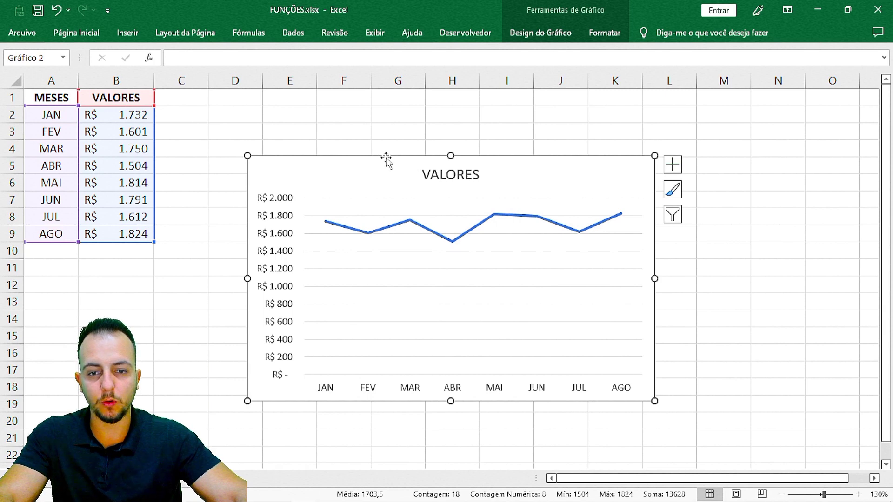
# Step: Move the chart beside the data table and resize it to cover about D2:L14
pyautogui.moveTo(386, 158); pyautogui.dragTo(353, 112)
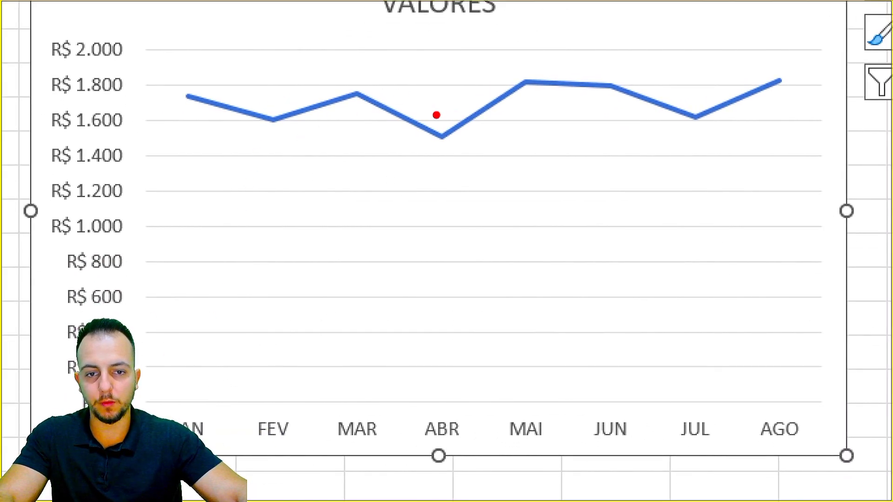
pyautogui.moveTo(436, 115)
pyautogui.mouseDown()
pyautogui.moveTo(450, 329)
pyautogui.moveTo(439, 409)
pyautogui.mouseUp()
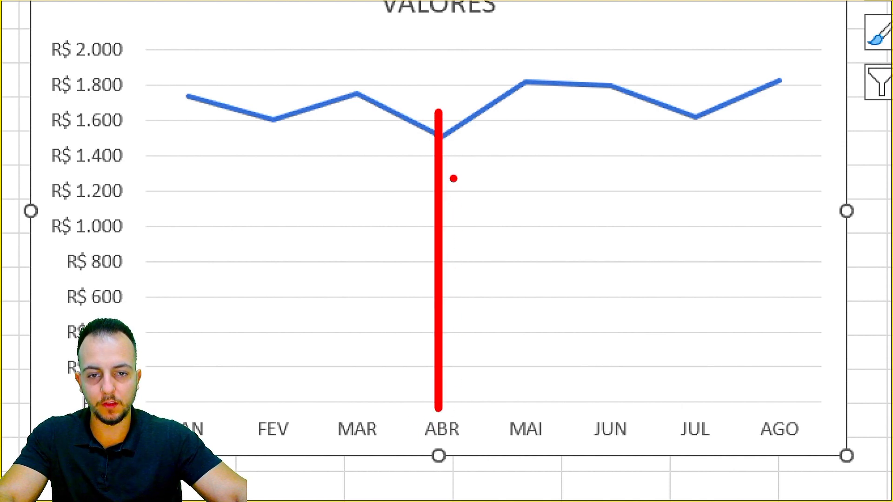
pyautogui.moveTo(441, 138); pyautogui.dragTo(121, 138)
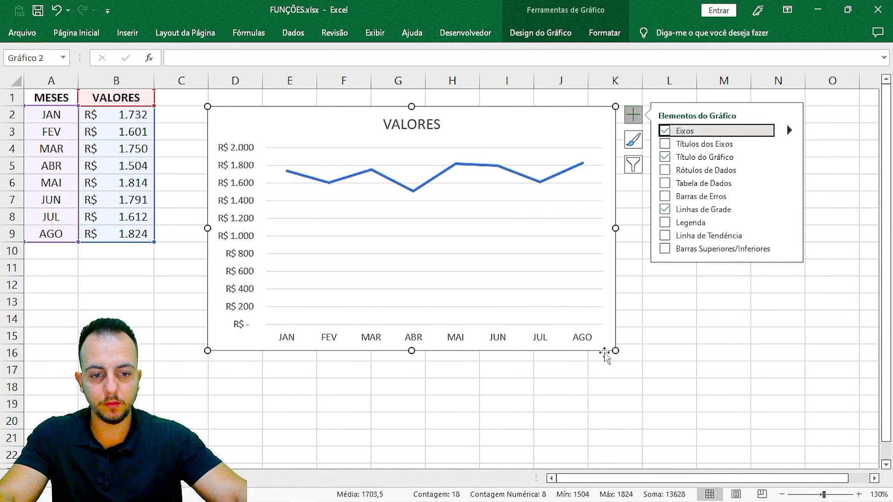
pyautogui.moveTo(615, 351); pyautogui.dragTo(679, 330)
pyautogui.press('Escape')
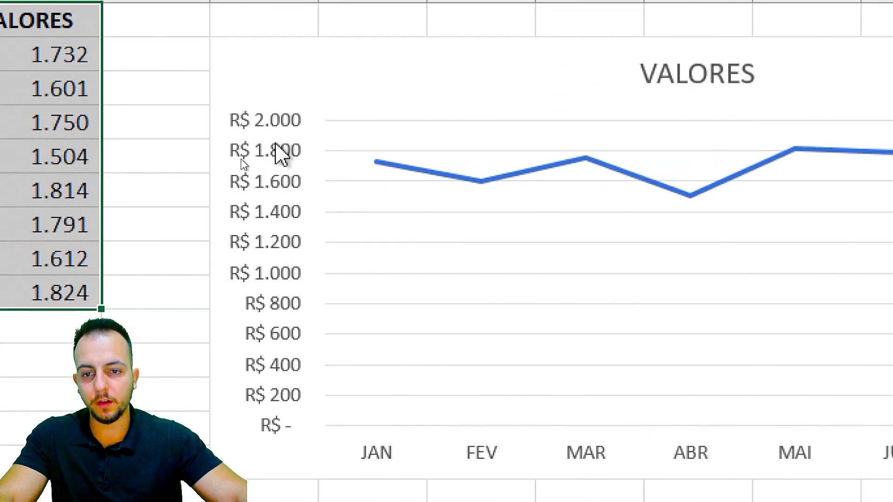
# Step: Delete the chart's vertical value axis and its horizontal gridlines
pyautogui.click(242, 171)
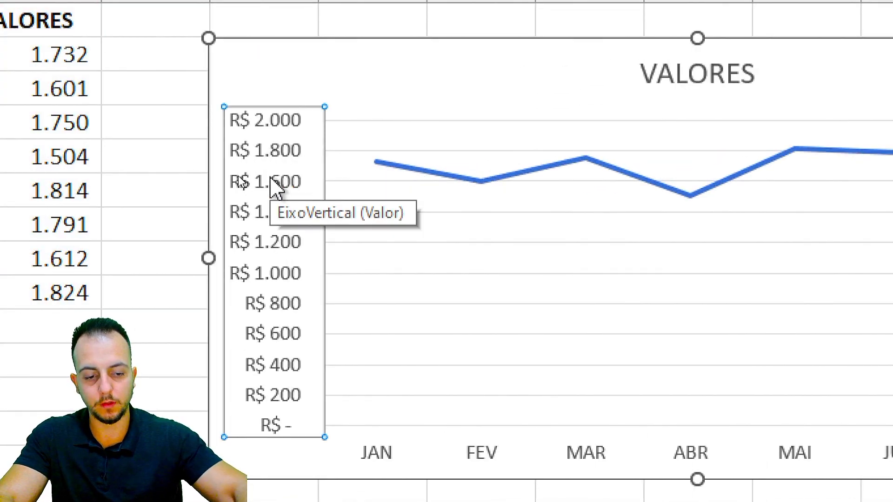
pyautogui.press('Delete')
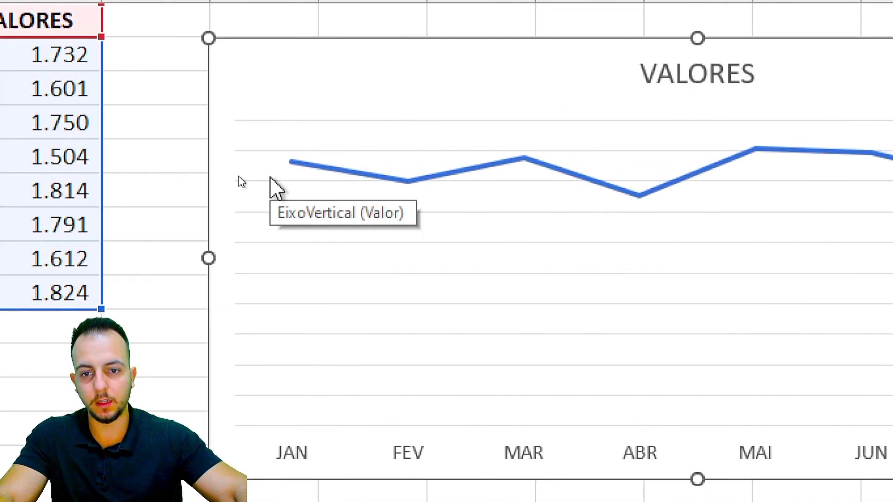
pyautogui.click(359, 125)
pyautogui.click(314, 212)
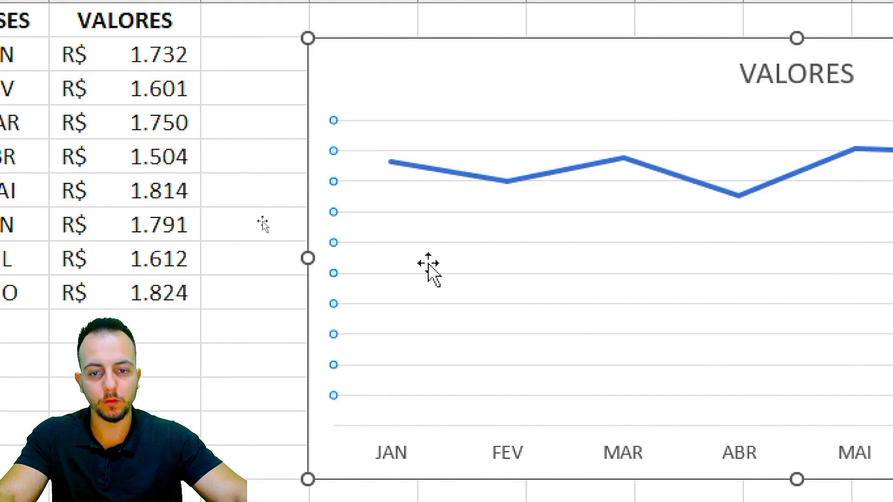
pyautogui.press('Delete')
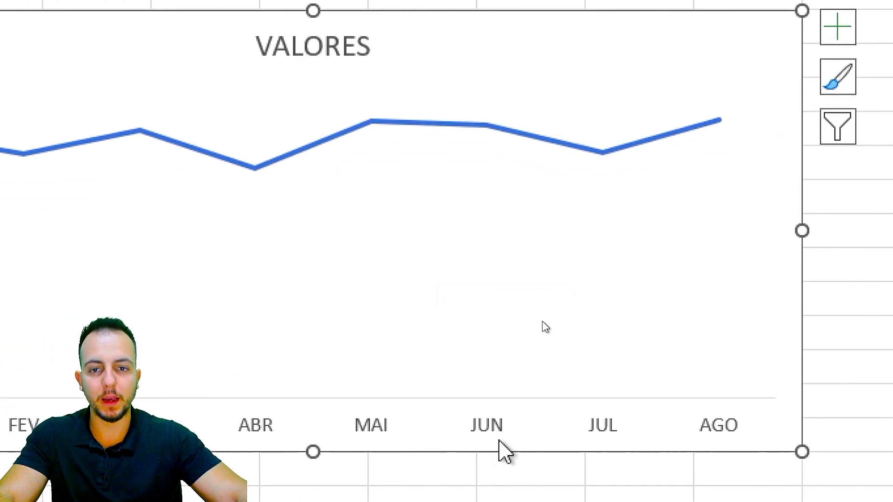
# Step: Replace the chart title with GRÁFICO BONITÃO
pyautogui.click(460, 73)
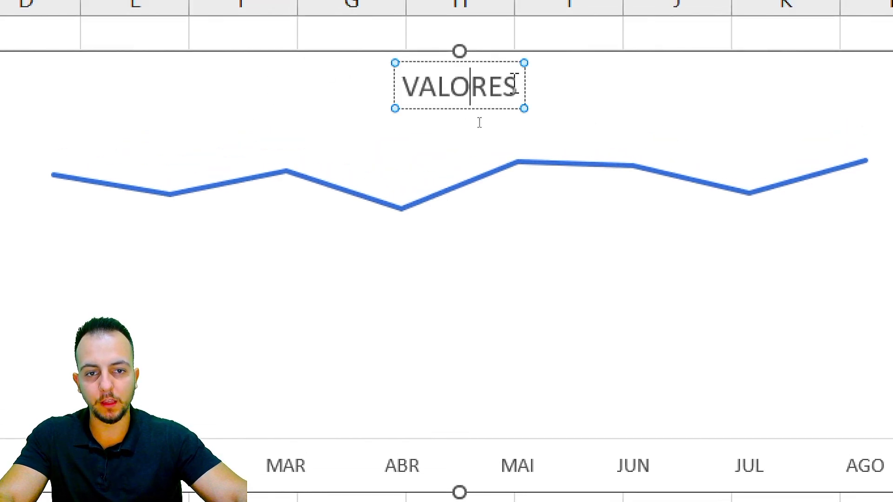
pyautogui.hotkey('ctrl', 'a')
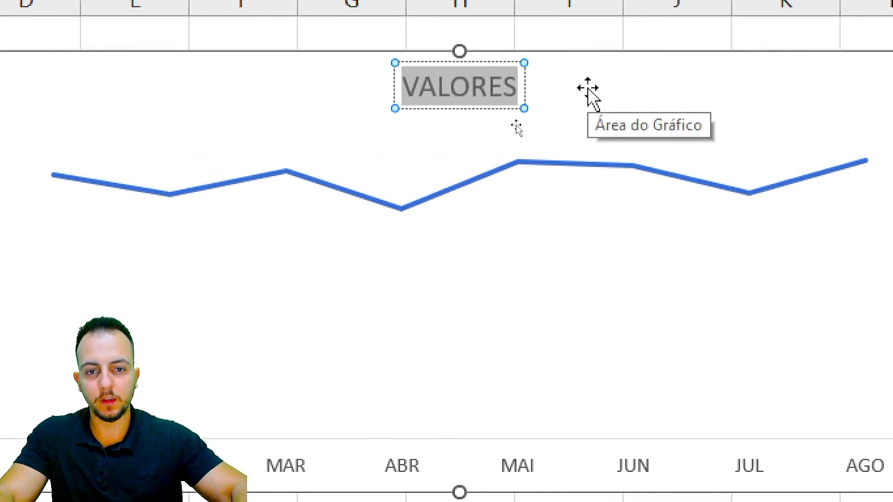
pyautogui.write('GRÁFICO BO')
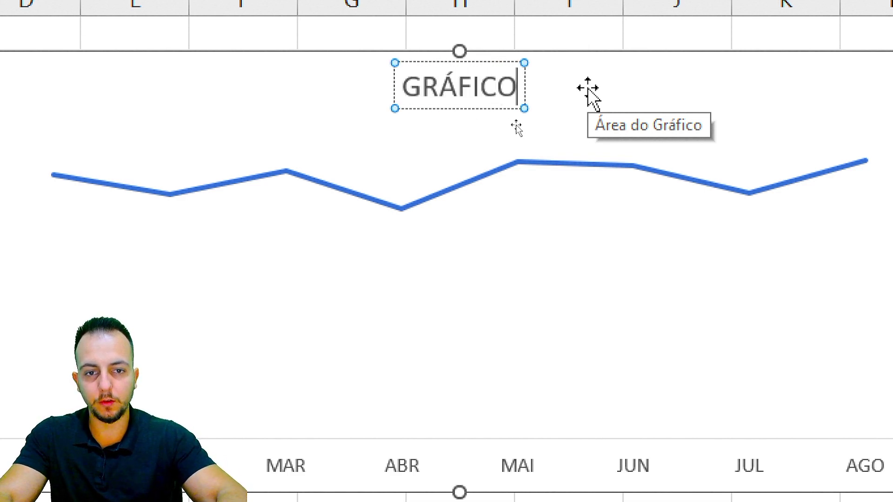
pyautogui.write('NITÃO')
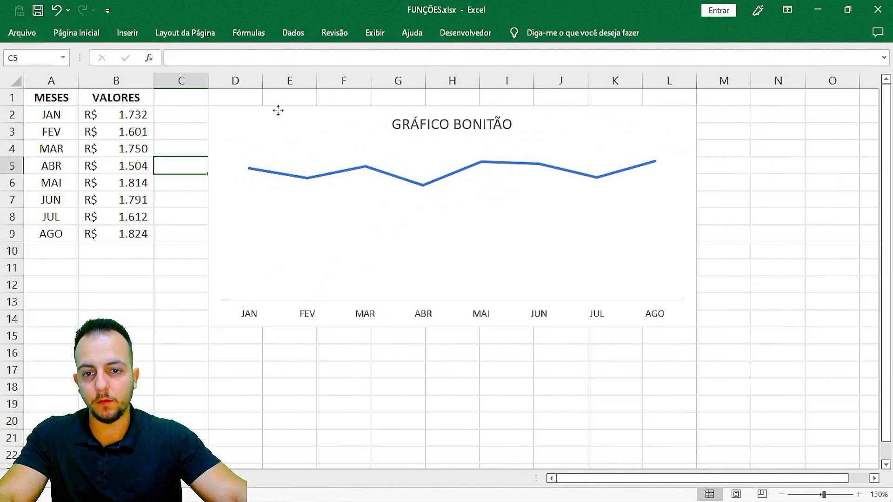
# Step: Apply the first outer (Externa) shadow preset to the chart area
pyautogui.click(374, 108)
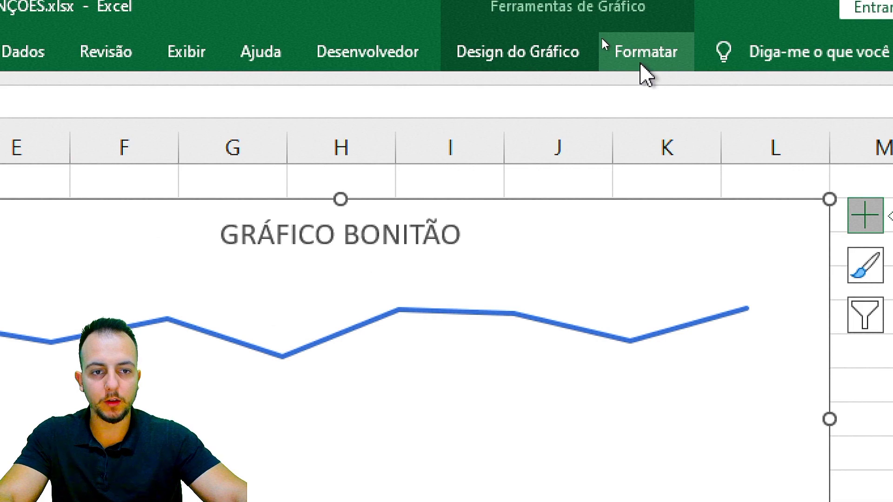
pyautogui.click(602, 38)
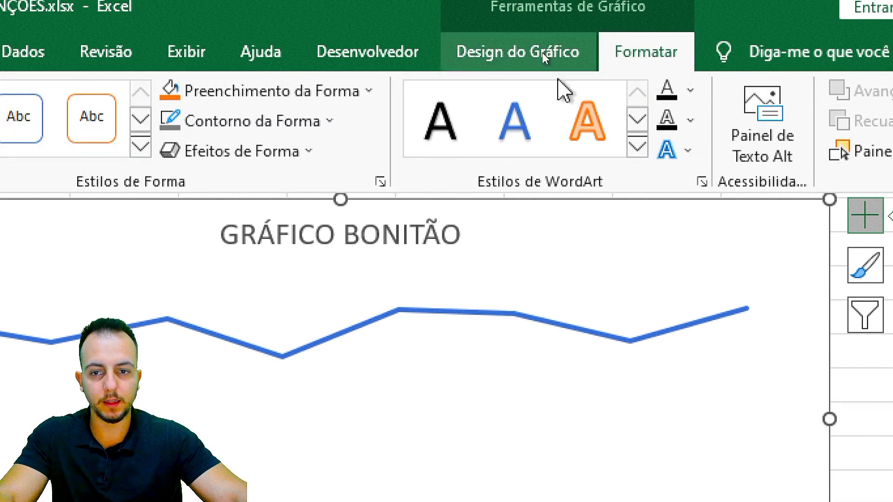
pyautogui.click(243, 149)
pyautogui.moveTo(253, 252)
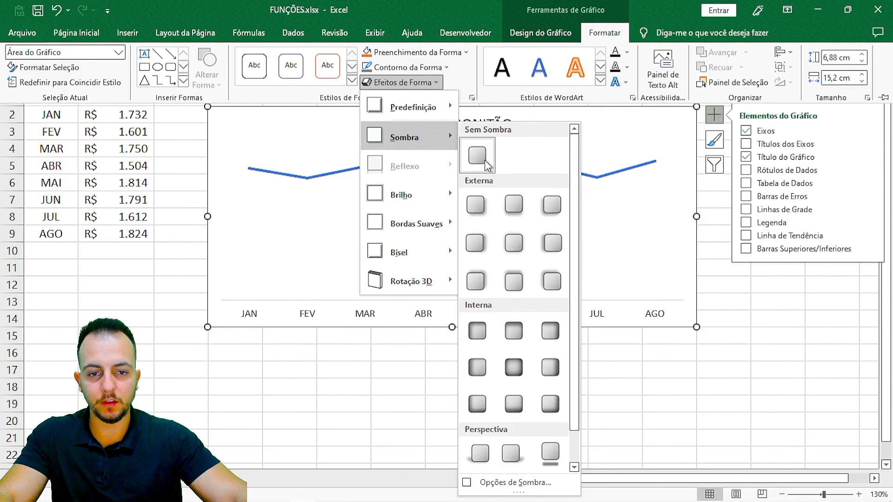
pyautogui.click(479, 207)
pyautogui.click(680, 367)
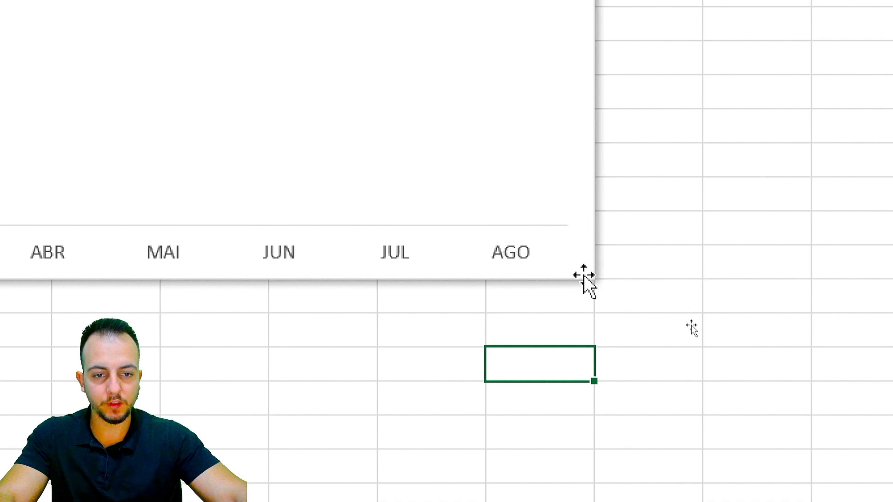
# Step: Give the chart area a dark gray outline
pyautogui.click(596, 182)
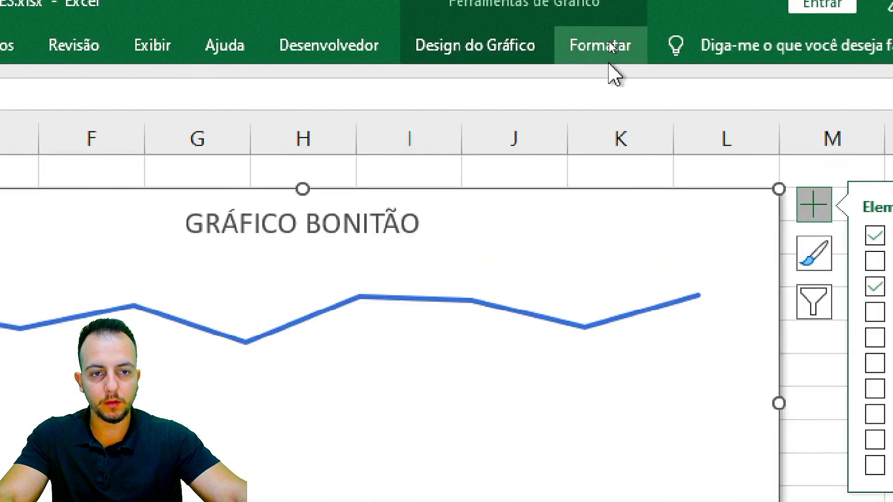
pyautogui.click(609, 59)
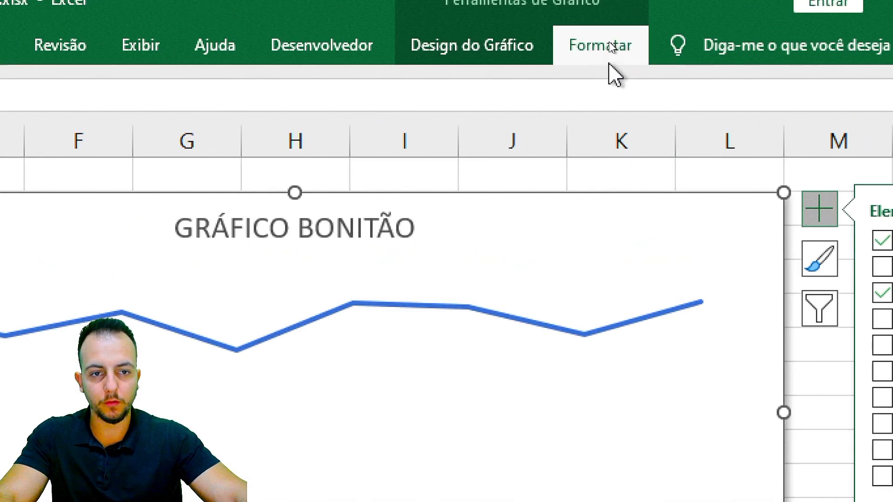
pyautogui.click(148, 133)
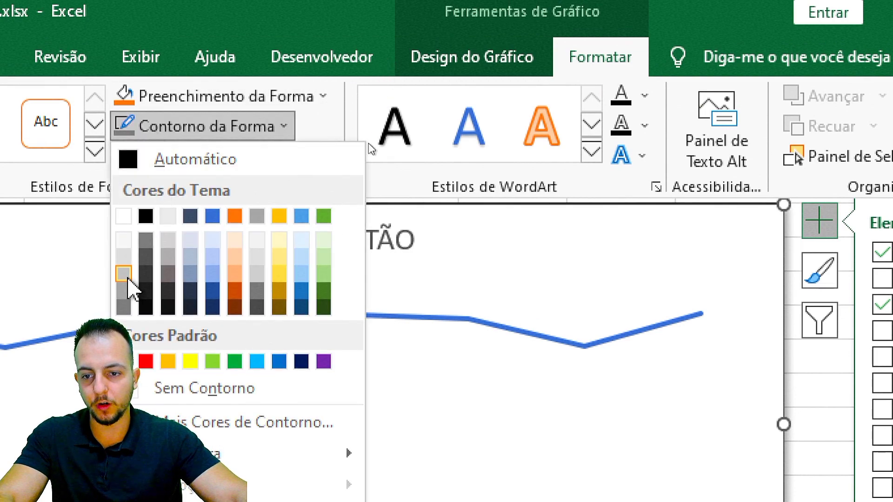
pyautogui.click(144, 250)
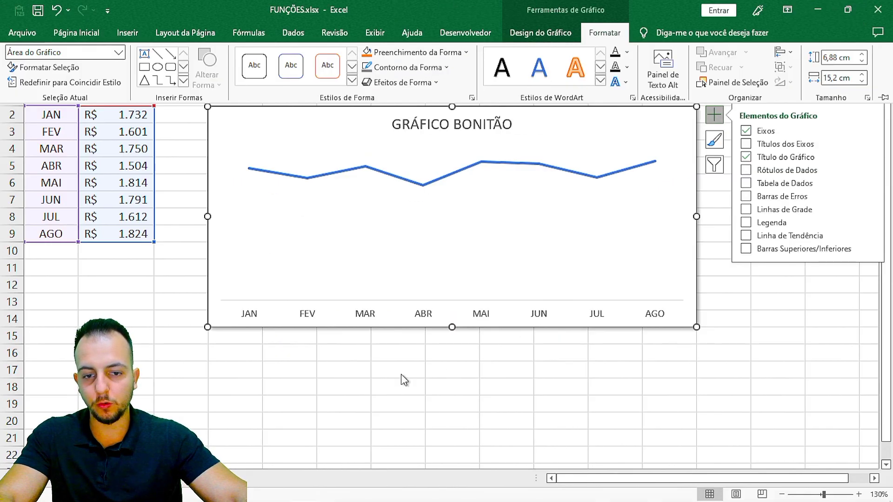
pyautogui.press('Escape')
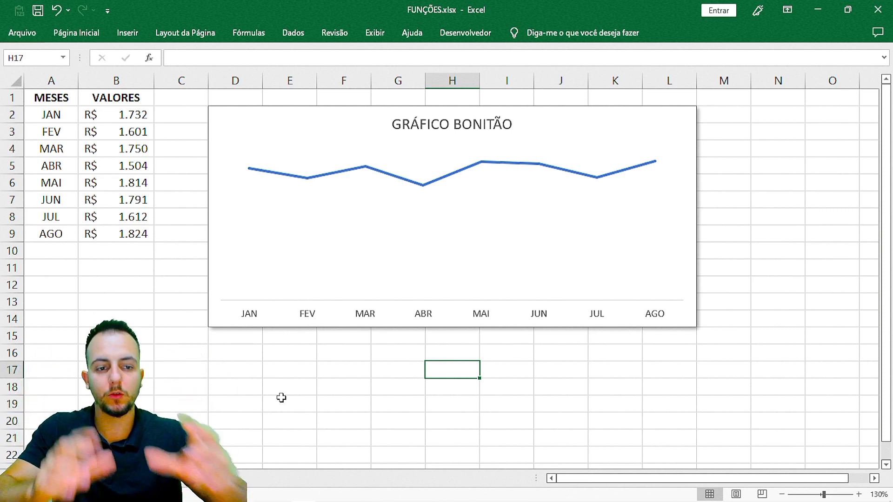
pyautogui.hotkey('ctrl', '2')
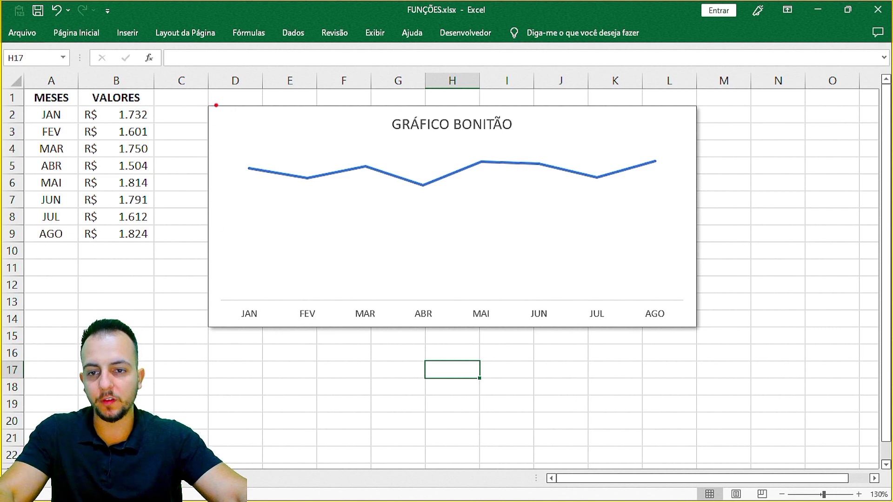
pyautogui.moveTo(195, 99)
pyautogui.mouseDown()
pyautogui.moveTo(236, 104)
pyautogui.moveTo(721, 343)
pyautogui.moveTo(779, 421)
pyautogui.mouseUp()
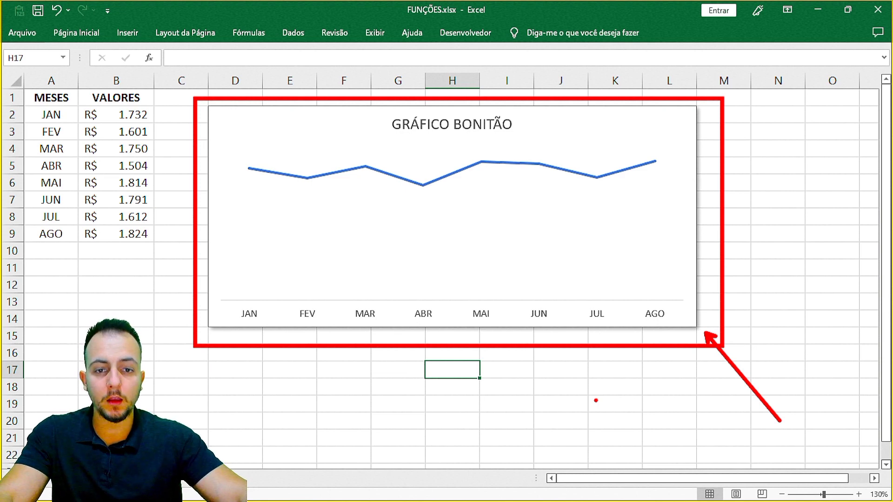
pyautogui.press('Escape')
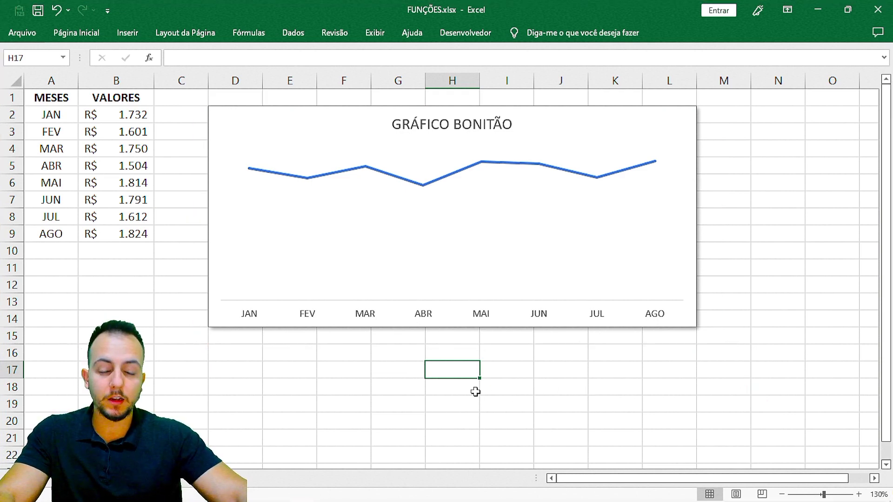
pyautogui.hotkey('ctrl', '2')
pyautogui.moveTo(259, 190)
pyautogui.mouseDown()
pyautogui.moveTo(647, 201)
pyautogui.moveTo(646, 227)
pyautogui.mouseUp()
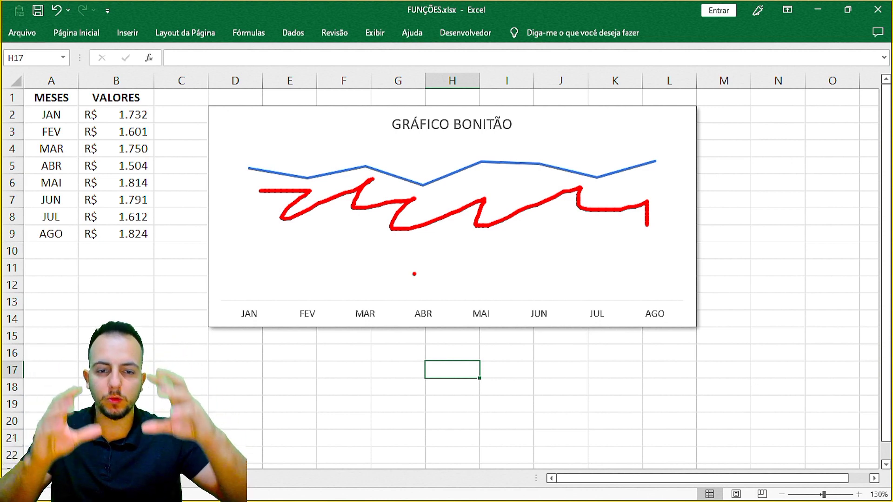
pyautogui.press('Escape')
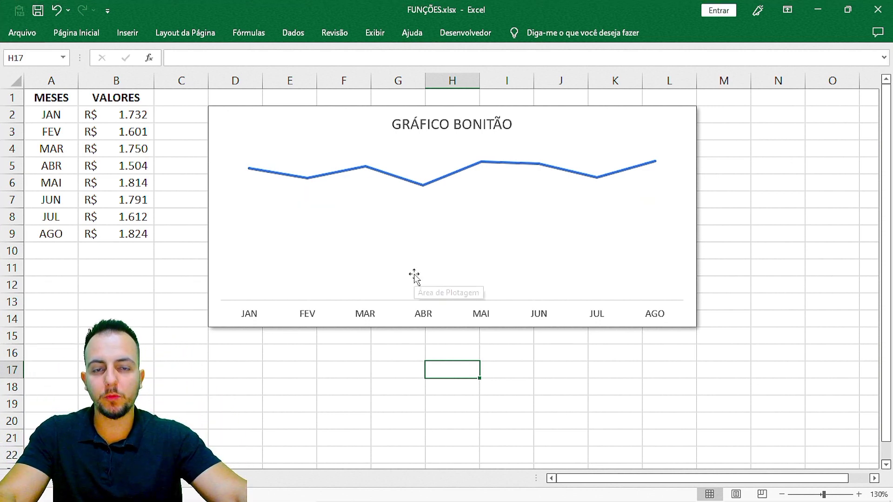
# Step: Add a second data series named ÁREA to the chart's data source
pyautogui.click(347, 114)
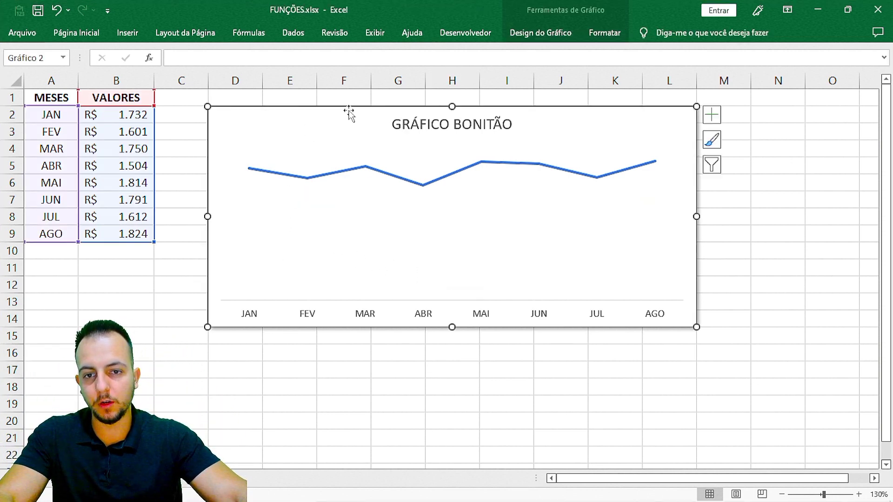
pyautogui.rightClick(349, 112)
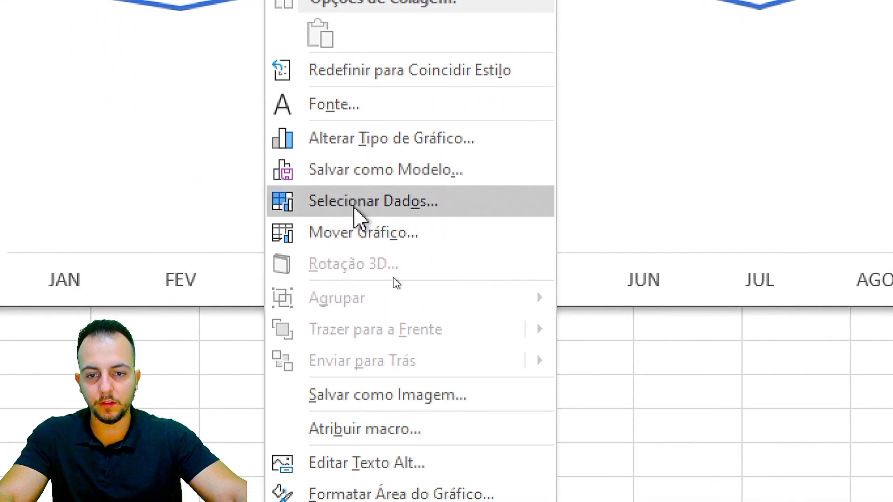
pyautogui.click(359, 203)
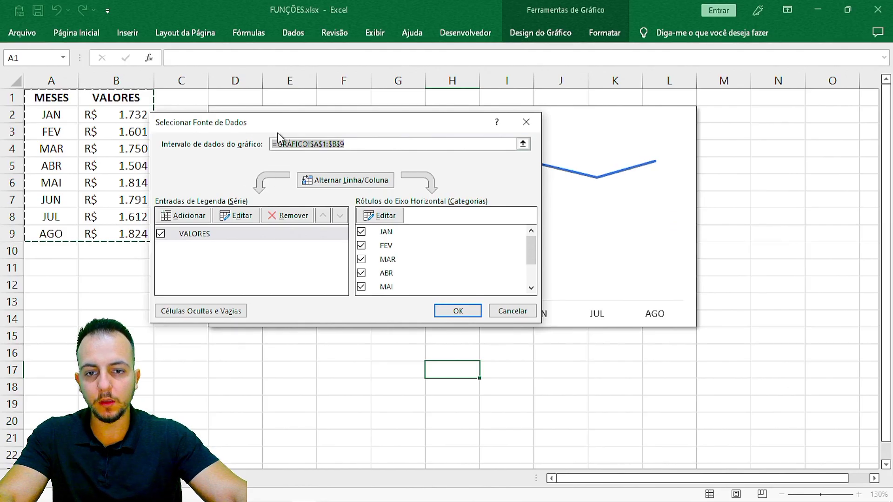
pyautogui.moveTo(236, 125); pyautogui.dragTo(263, 103)
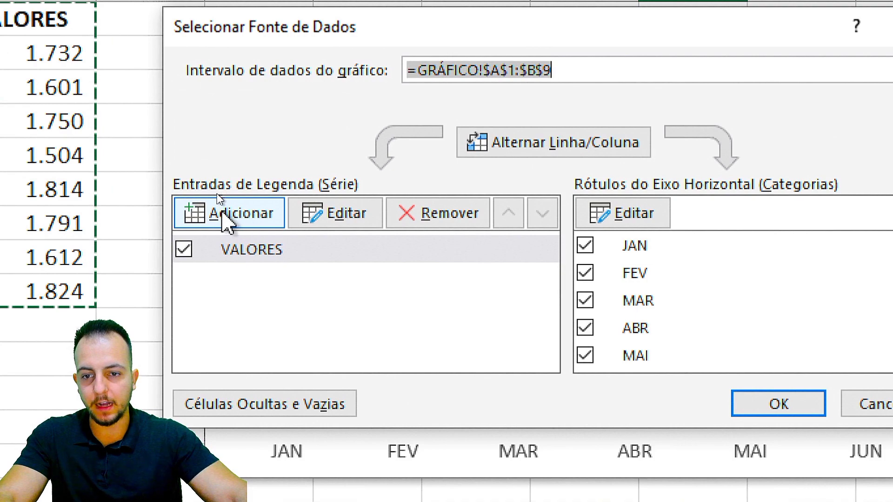
pyautogui.click(225, 215)
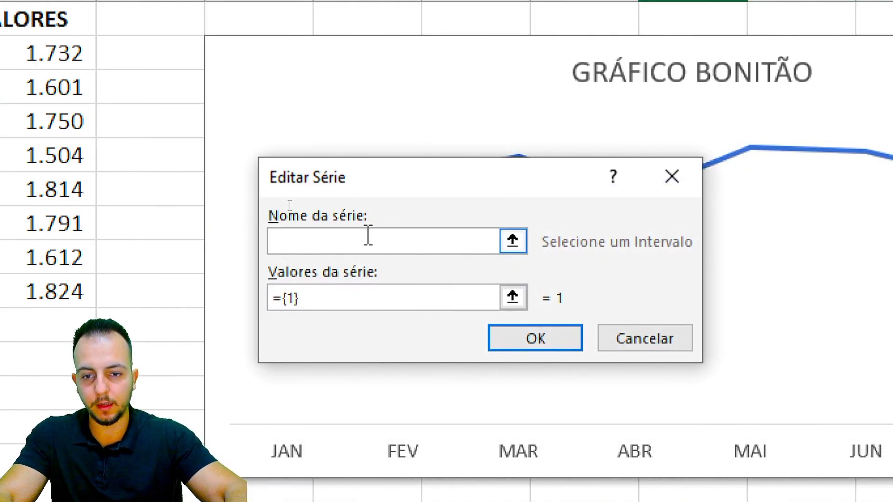
pyautogui.write('ÁREA')
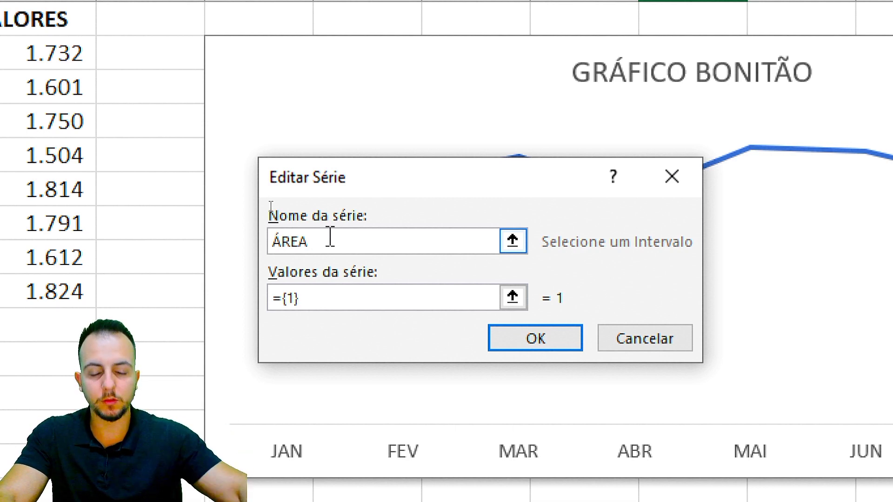
# Step: Set the ÁREA series values to the monthly amounts in B2:B9 and apply the data source changes
pyautogui.click(340, 297)
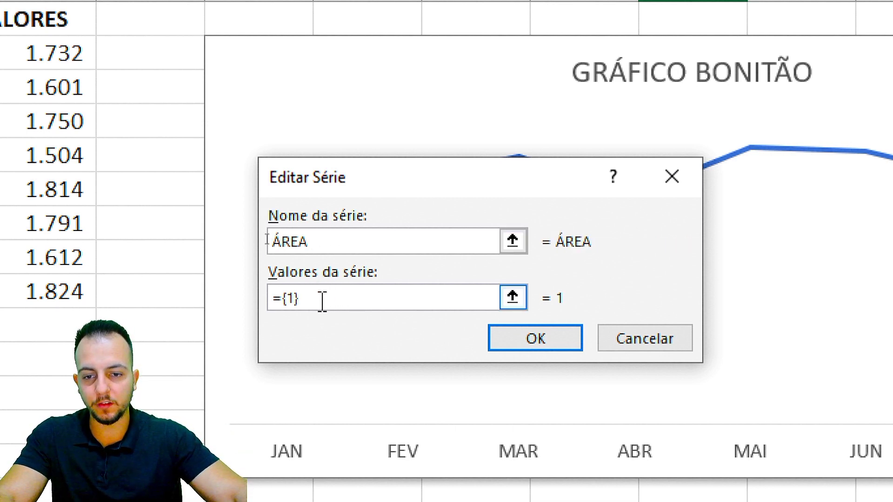
pyautogui.moveTo(322, 302); pyautogui.dragTo(263, 301)
pyautogui.press('BackSpace')
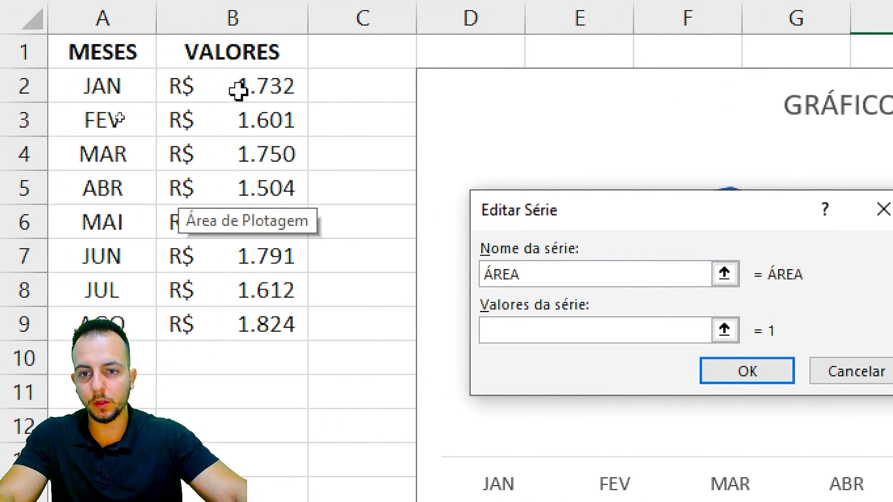
pyautogui.moveTo(220, 83); pyautogui.dragTo(205, 326)
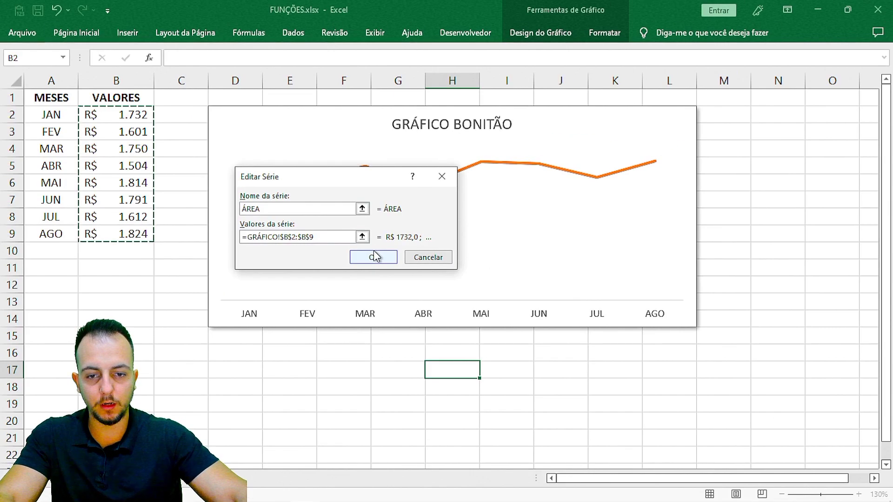
pyautogui.click(746, 371)
pyautogui.click(483, 290)
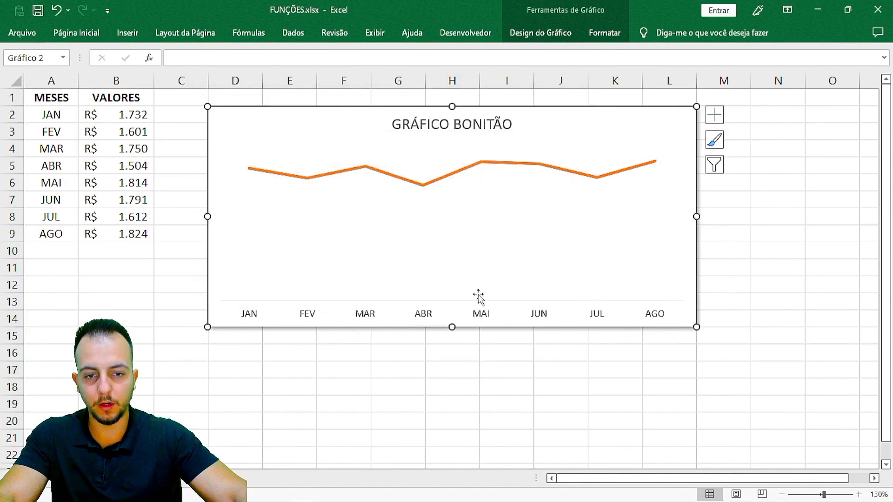
pyautogui.click(421, 384)
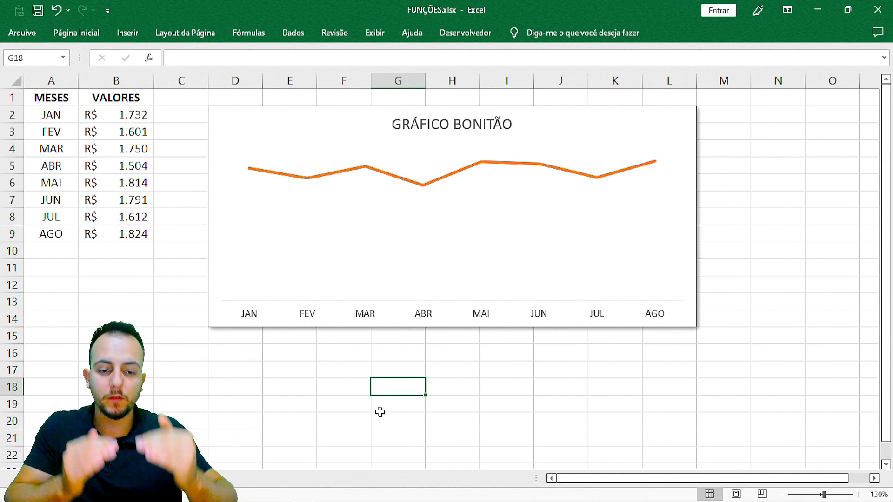
# Step: Start changing the chart type and choose Combinação for the two series
pyautogui.click(546, 109)
pyautogui.rightClick(546, 109)
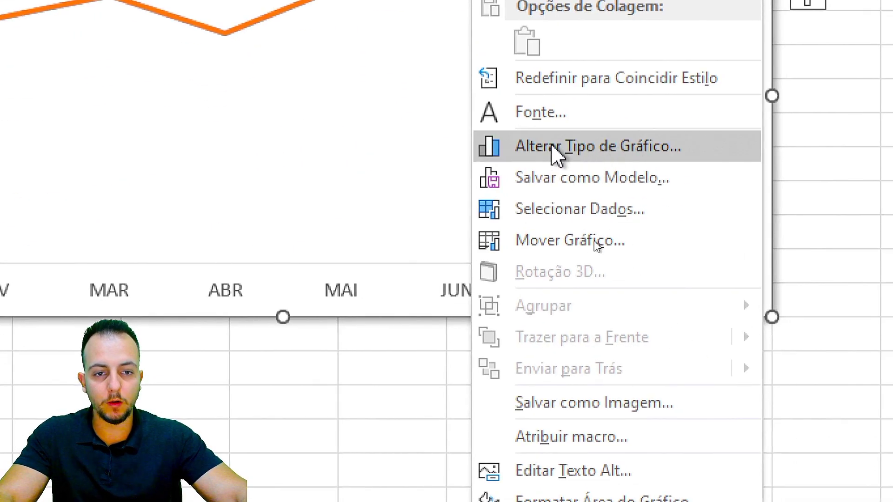
pyautogui.click(564, 148)
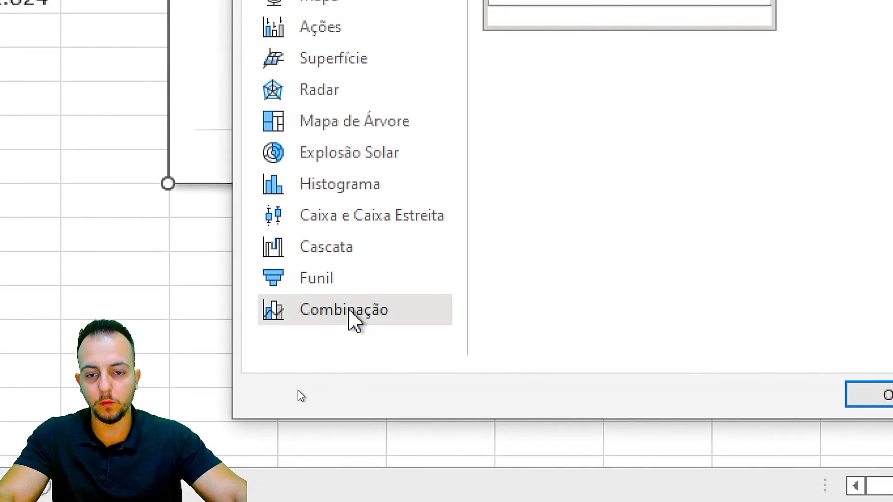
pyautogui.click(347, 314)
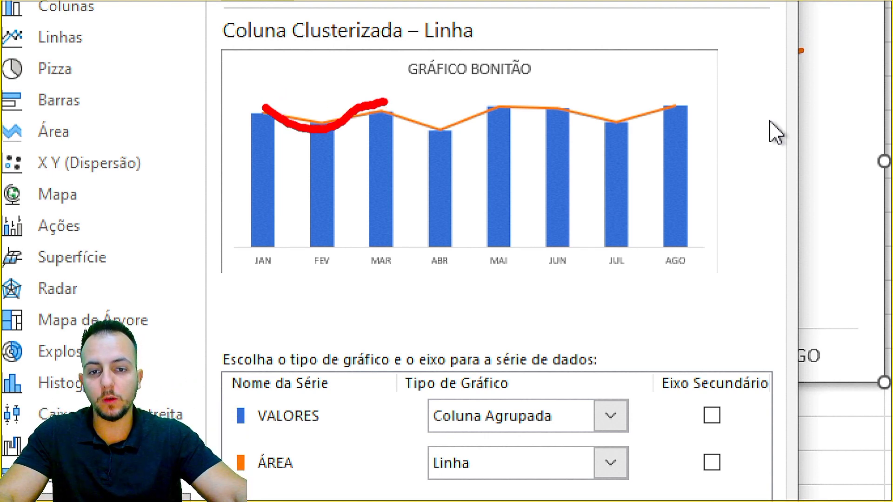
pyautogui.moveTo(266, 136)
pyautogui.mouseDown()
pyautogui.moveTo(255, 205)
pyautogui.moveTo(262, 241)
pyautogui.mouseUp()
pyautogui.moveTo(321, 144); pyautogui.dragTo(331, 266)
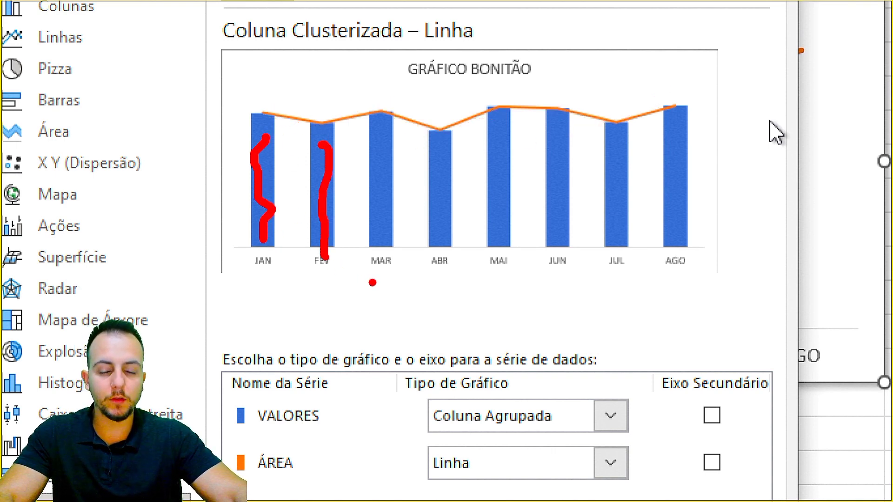
pyautogui.moveTo(272, 115)
pyautogui.mouseDown()
pyautogui.moveTo(304, 122)
pyautogui.moveTo(578, 96)
pyautogui.moveTo(714, 112)
pyautogui.mouseUp()
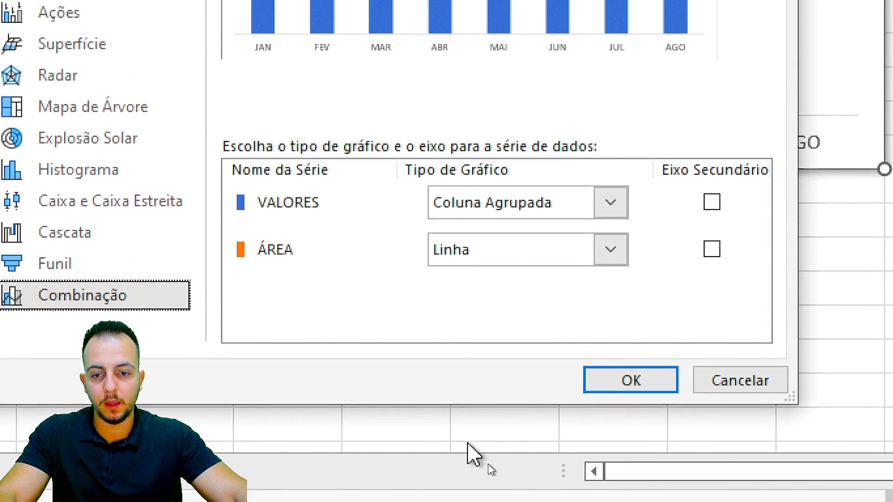
# Step: Set the VALORES series to Linha and the ÁREA series to Área, and apply the combination chart type
pyautogui.click(488, 200)
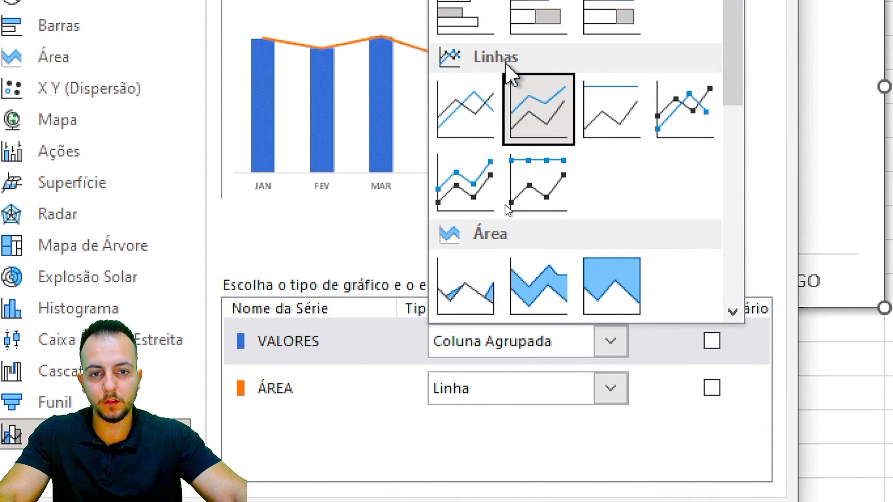
pyautogui.click(468, 0)
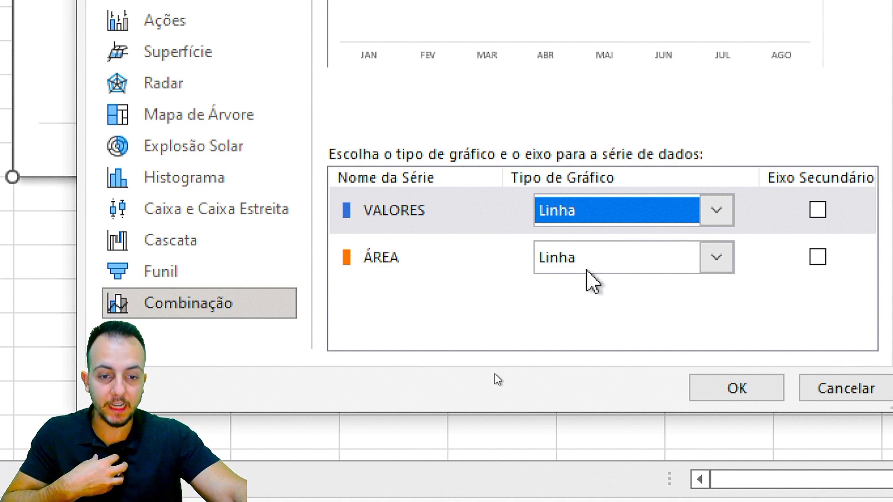
pyautogui.click(587, 271)
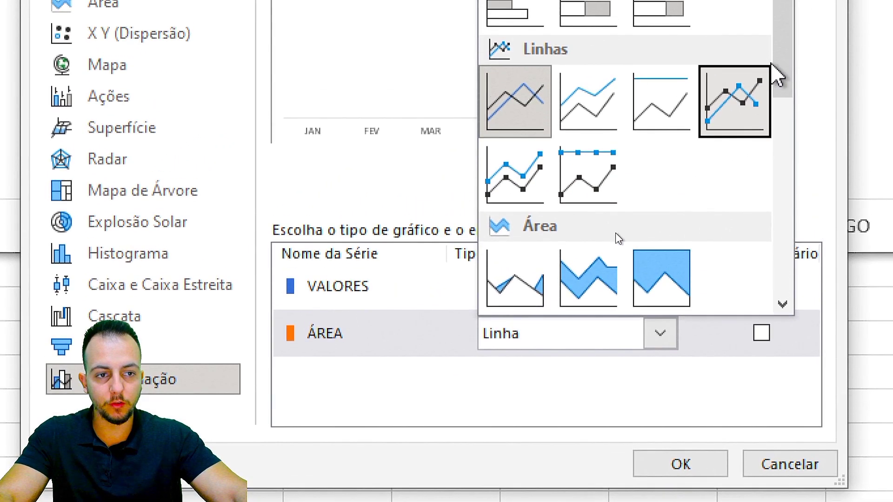
pyautogui.scroll(-3, 841, 36)
pyautogui.click(586, 147)
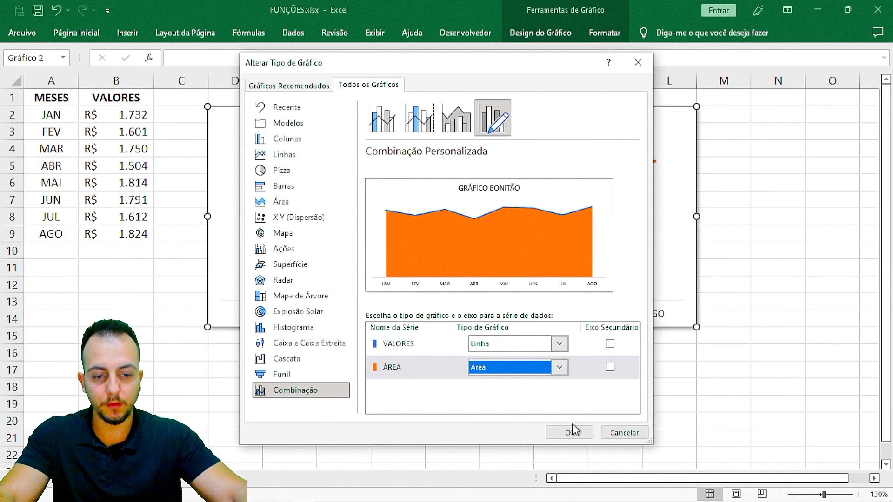
pyautogui.click(572, 431)
pyautogui.click(342, 403)
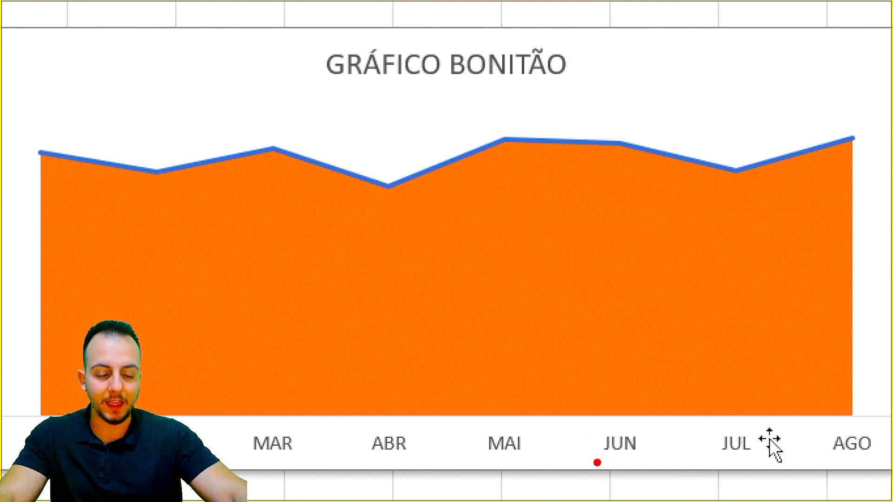
pyautogui.moveTo(597, 462); pyautogui.dragTo(654, 460)
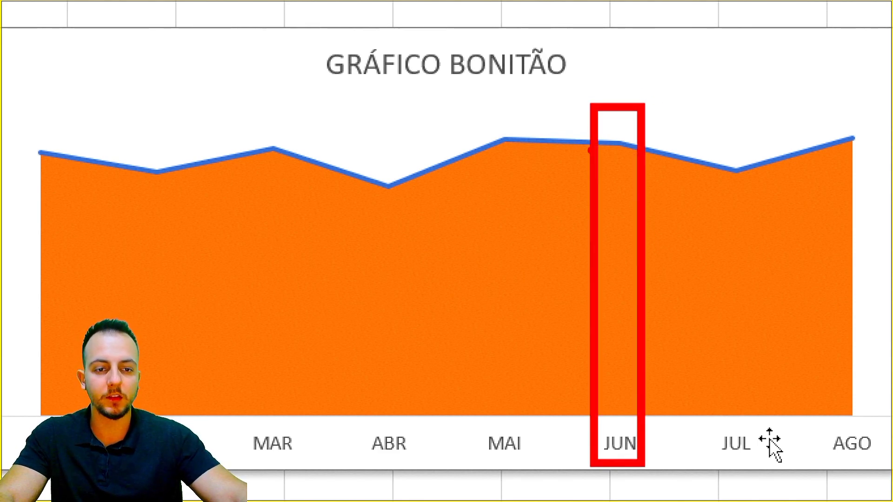
pyautogui.moveTo(664, 118); pyautogui.dragTo(784, 59)
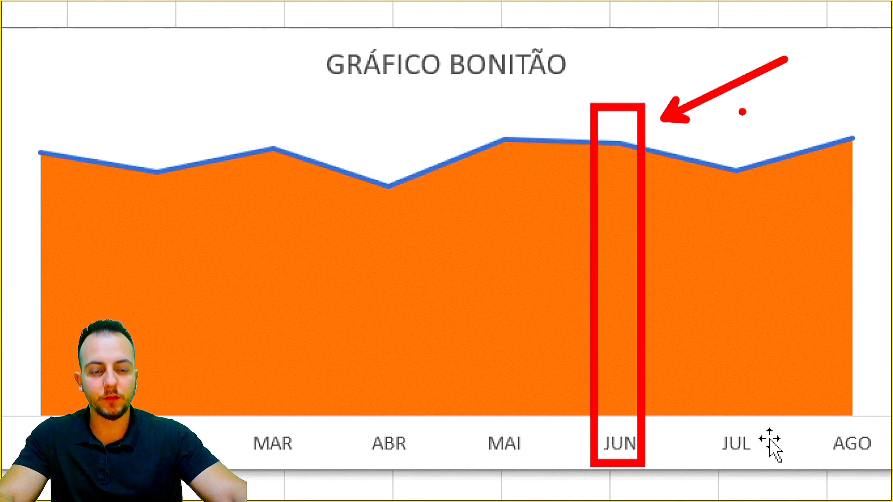
pyautogui.moveTo(120, 139)
pyautogui.mouseDown()
pyautogui.moveTo(558, 96)
pyautogui.moveTo(817, 108)
pyautogui.mouseUp()
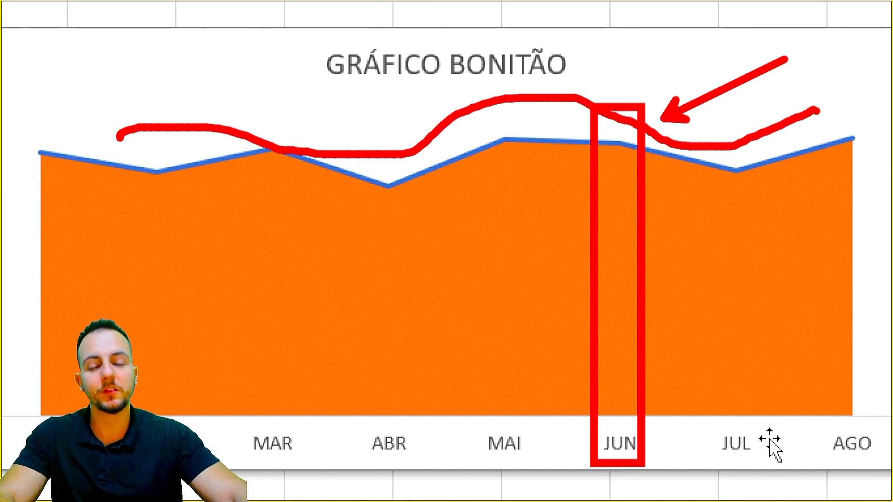
pyautogui.hotkey('ctrl', 'z')
pyautogui.hotkey('ctrl', 'z')
pyautogui.hotkey('ctrl', 'z')
pyautogui.moveTo(836, 420); pyautogui.dragTo(804, 294)
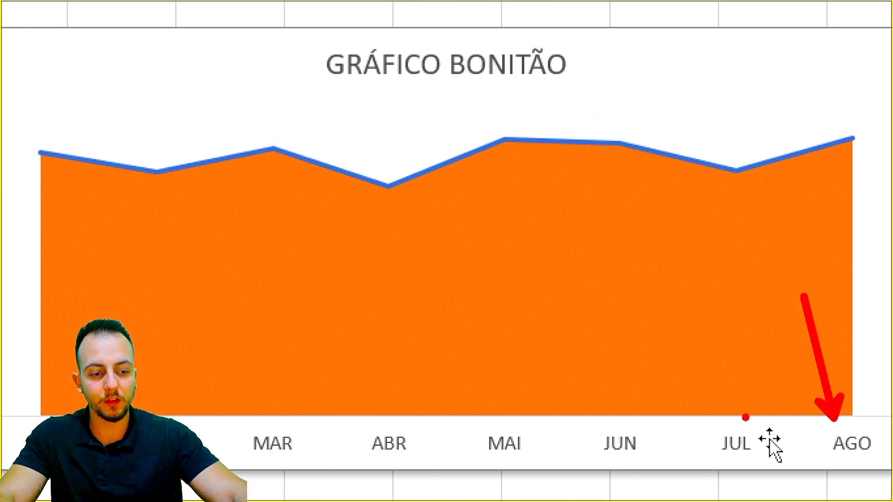
pyautogui.moveTo(739, 418); pyautogui.dragTo(693, 318)
pyautogui.moveTo(607, 418); pyautogui.dragTo(561, 337)
pyautogui.moveTo(860, 106)
pyautogui.mouseDown()
pyautogui.moveTo(827, 100)
pyautogui.moveTo(866, 114)
pyautogui.mouseUp()
pyautogui.moveTo(722, 143); pyautogui.dragTo(670, 142)
pyautogui.moveTo(614, 112)
pyautogui.mouseDown()
pyautogui.moveTo(645, 119)
pyautogui.moveTo(589, 98)
pyautogui.mouseUp()
pyautogui.moveTo(499, 113)
pyautogui.mouseDown()
pyautogui.moveTo(479, 153)
pyautogui.moveTo(471, 110)
pyautogui.moveTo(325, 91)
pyautogui.mouseUp()
pyautogui.moveTo(374, 137); pyautogui.dragTo(265, 83)
pyautogui.moveTo(174, 138); pyautogui.dragTo(111, 86)
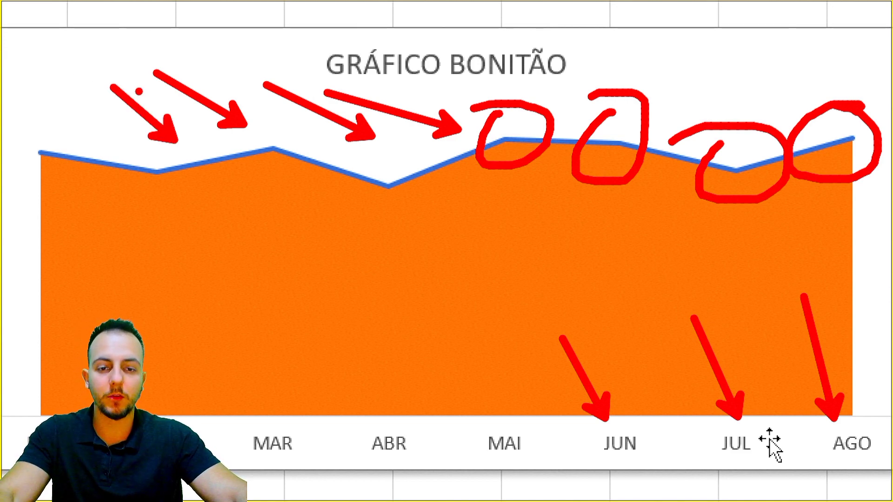
pyautogui.press('Escape')
pyautogui.hotkey('ctrl', '4')
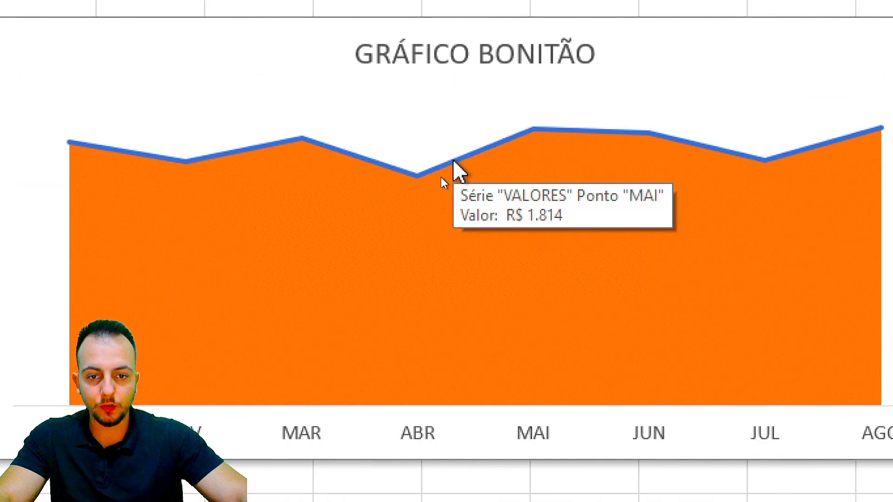
# Step: Add data labels in the Acima position to the VALORES line series
pyautogui.click(453, 160)
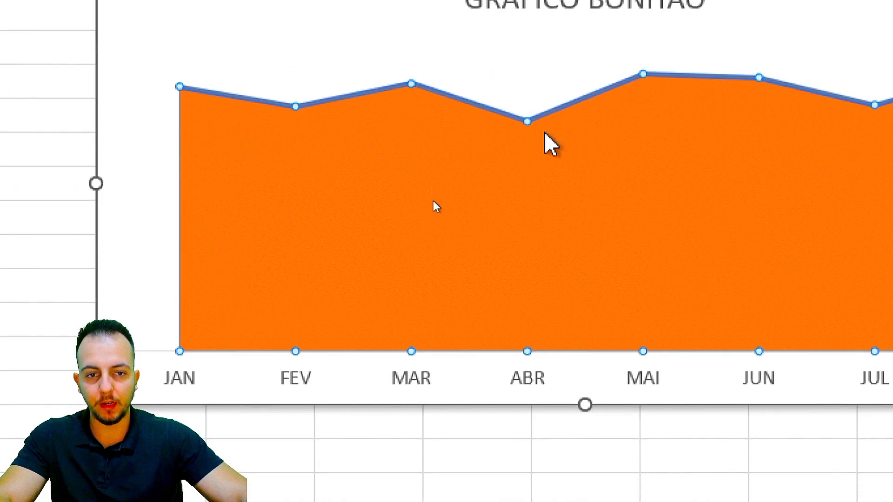
pyautogui.click(456, 99)
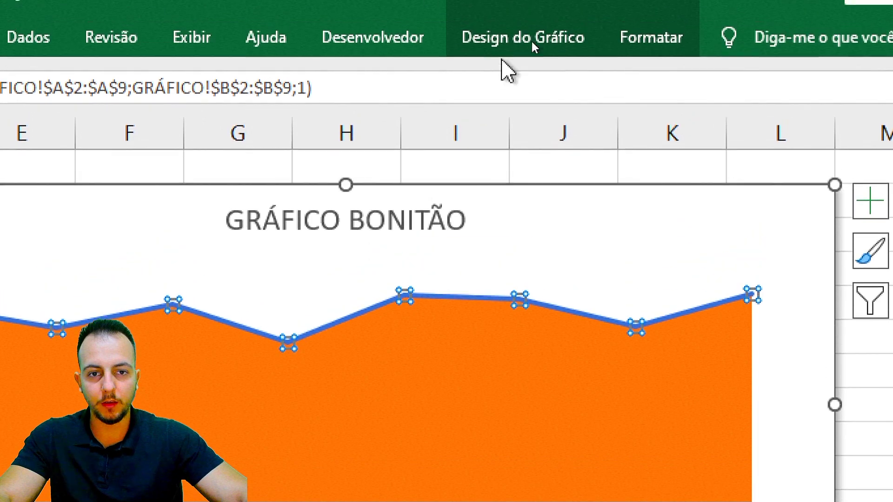
pyautogui.click(528, 40)
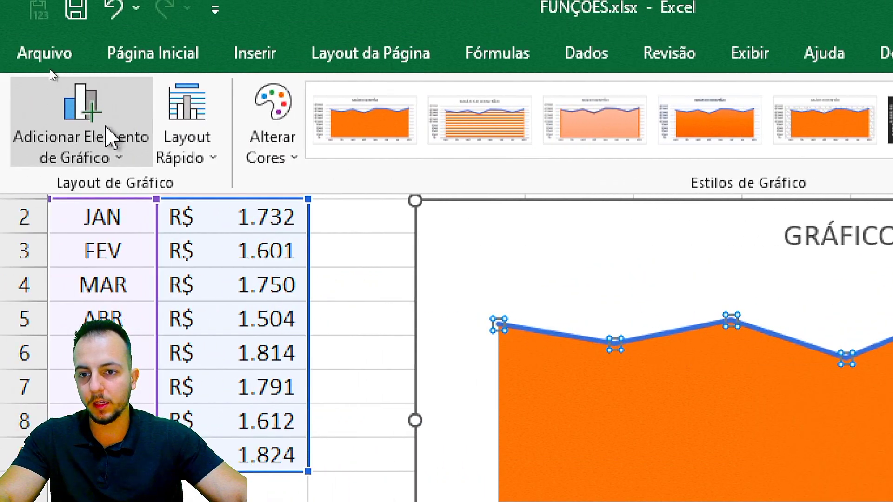
pyautogui.click(108, 160)
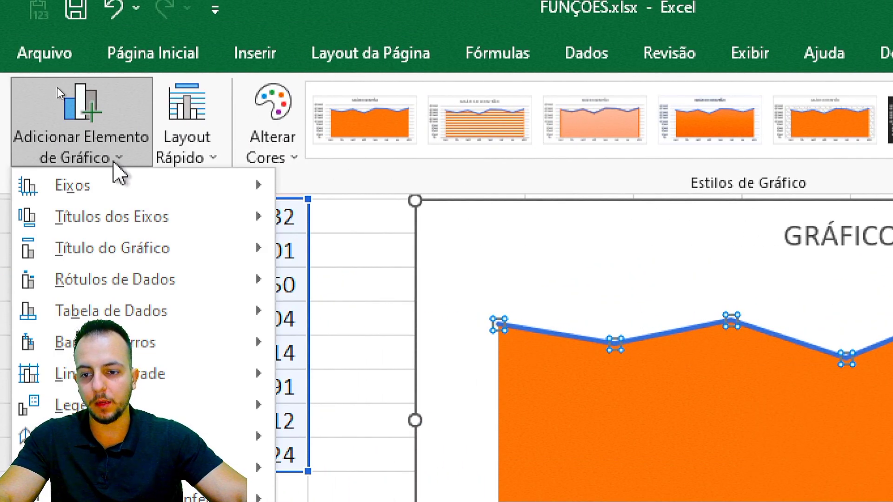
pyautogui.moveTo(124, 280)
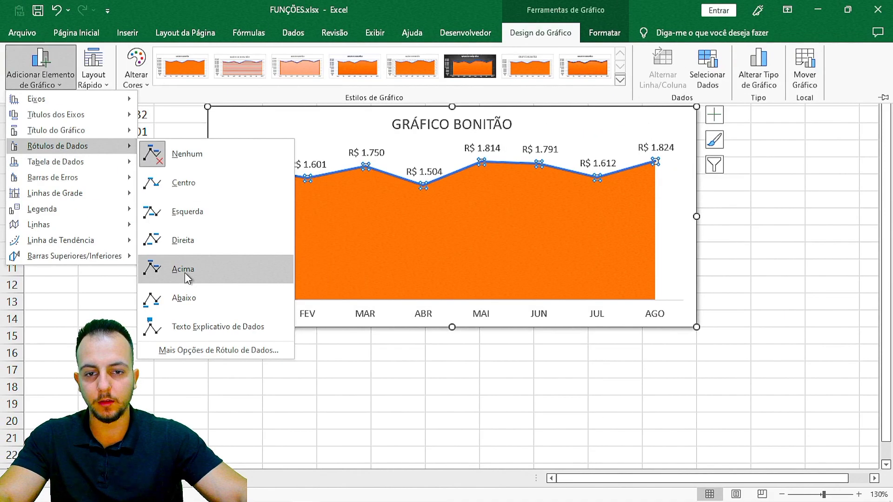
pyautogui.click(185, 272)
pyautogui.click(336, 360)
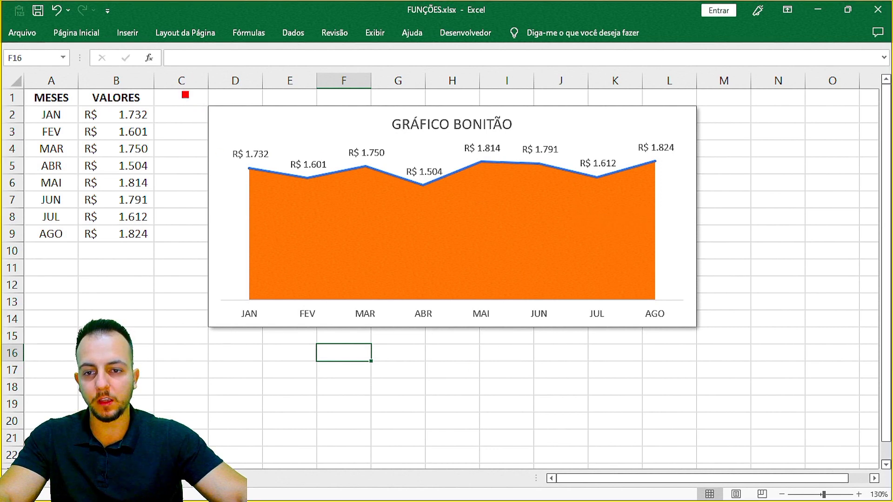
pyautogui.moveTo(185, 94); pyautogui.dragTo(261, 314)
pyautogui.moveTo(224, 297)
pyautogui.mouseDown()
pyautogui.moveTo(236, 275)
pyautogui.moveTo(225, 180)
pyautogui.mouseUp()
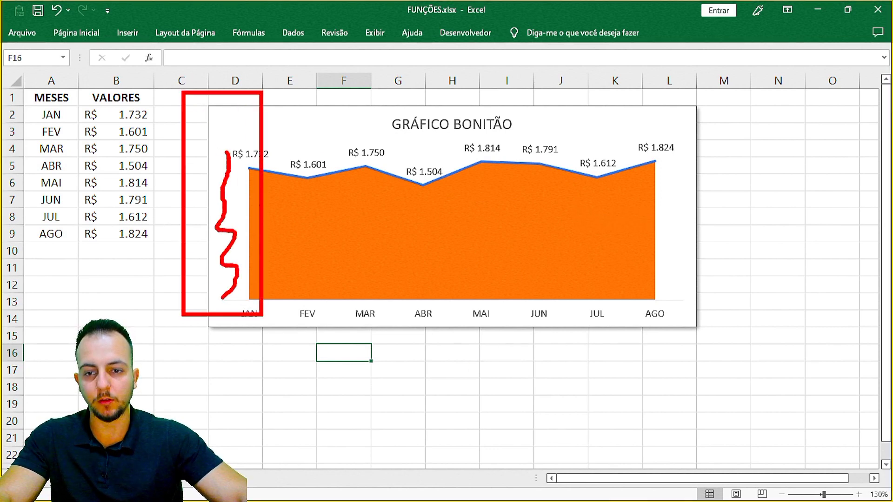
pyautogui.press('e')
pyautogui.moveTo(249, 125)
pyautogui.mouseDown()
pyautogui.moveTo(406, 185)
pyautogui.moveTo(704, 165)
pyautogui.moveTo(465, 132)
pyautogui.moveTo(276, 124)
pyautogui.mouseUp()
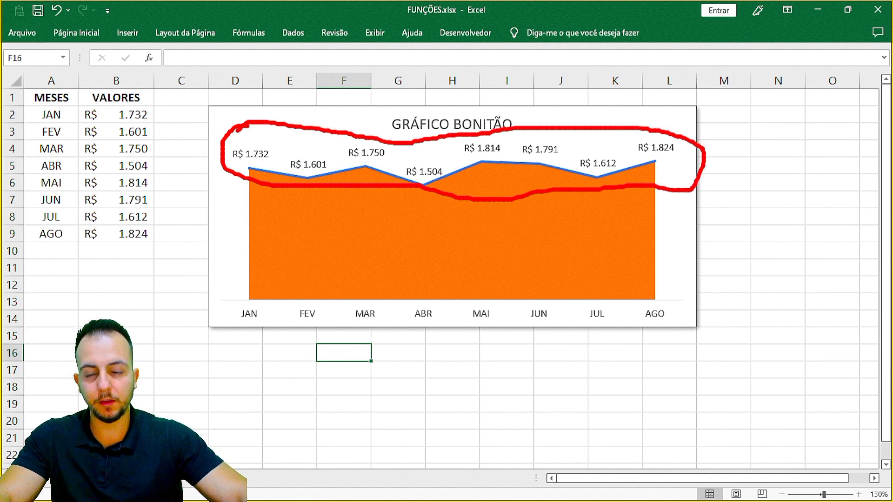
pyautogui.press('Escape')
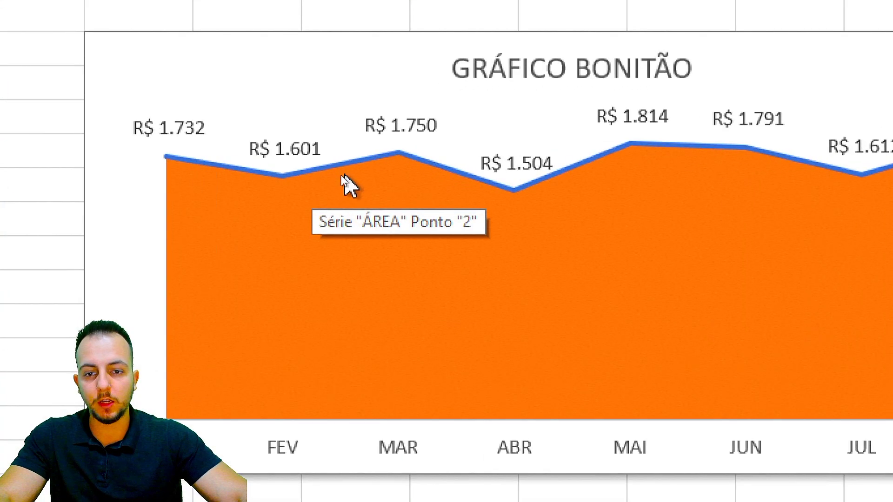
# Step: Open the formatting options for the VALORES line with a wider pane and apply the first Externa shadow preset
pyautogui.moveTo(336, 175)
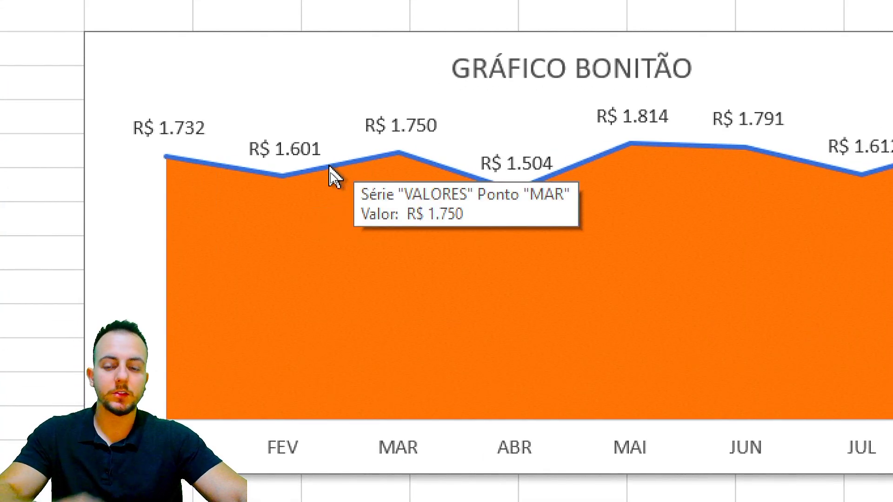
pyautogui.click(330, 170)
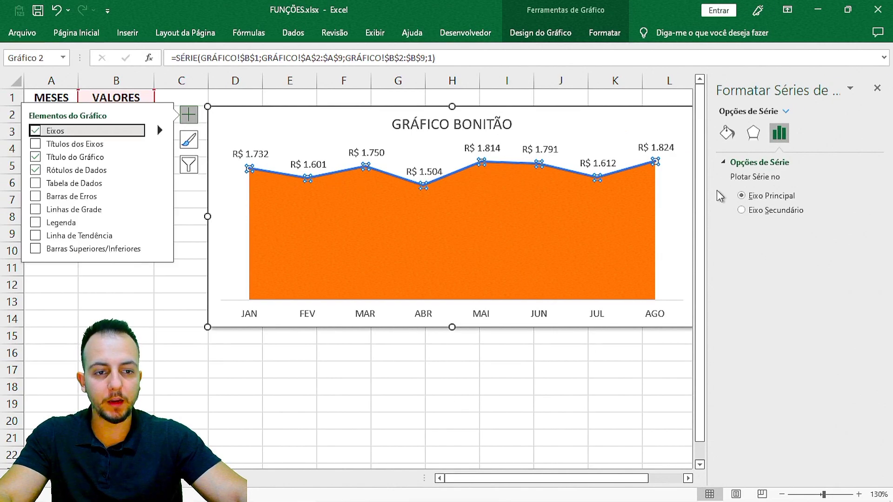
pyautogui.moveTo(707, 193); pyautogui.dragTo(560, 214)
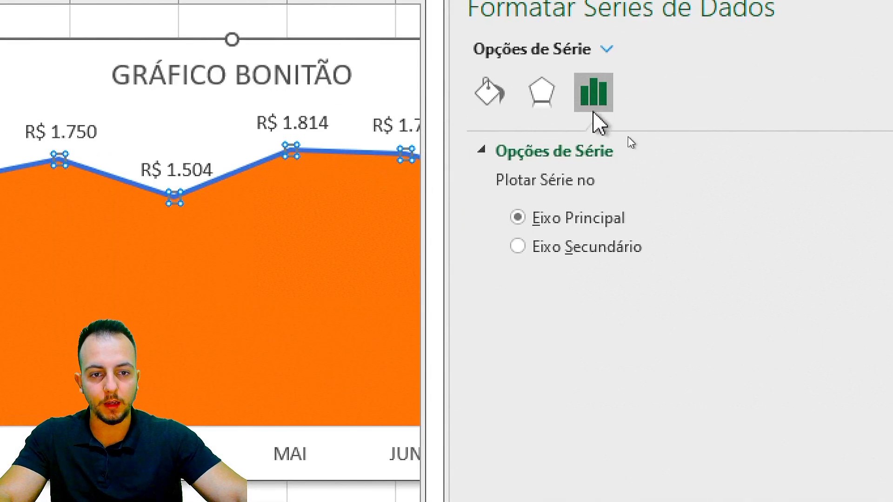
pyautogui.click(546, 95)
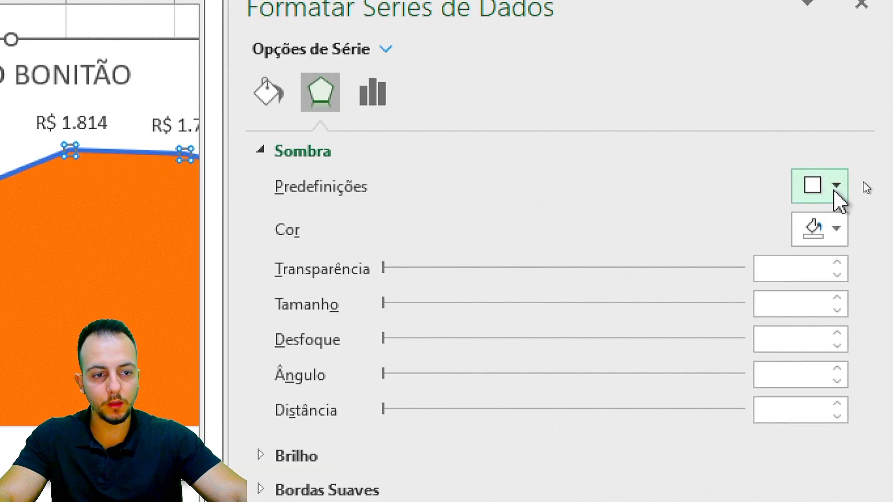
pyautogui.click(834, 187)
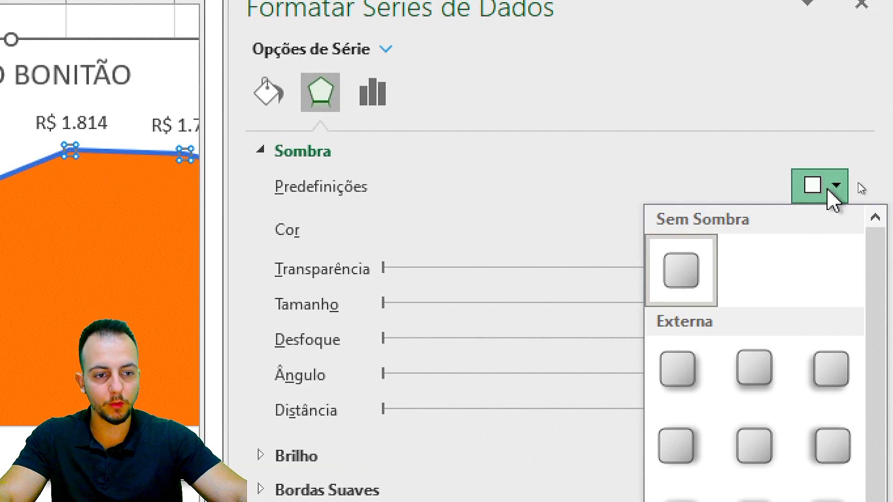
pyautogui.click(688, 388)
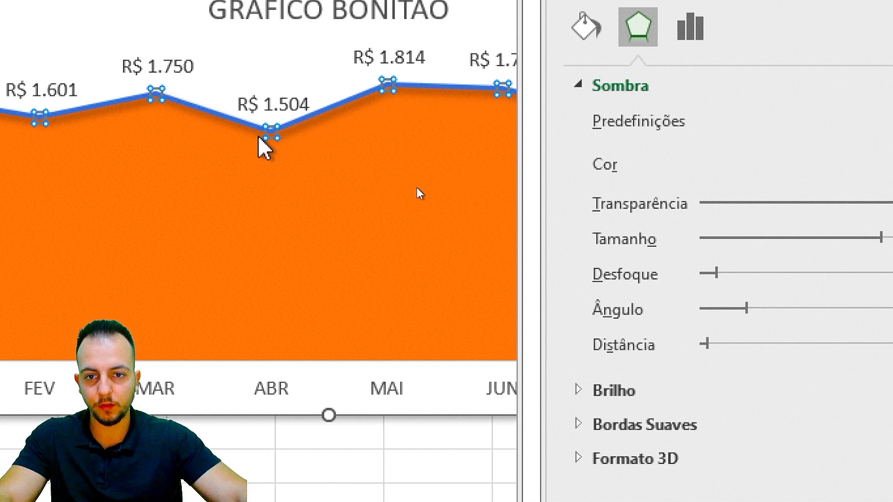
# Step: Set the VALORES line's shadow to 35% transparency, 5 pt blur and 5 pt distance
pyautogui.doubleClick(804, 202)
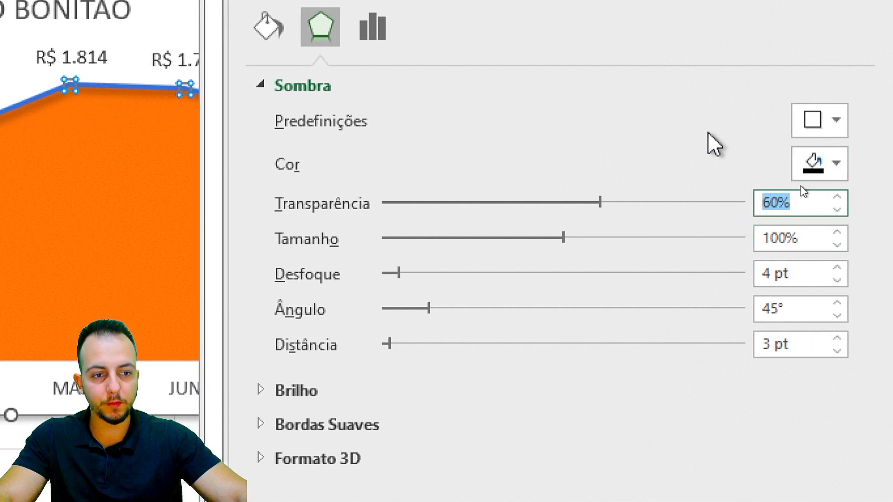
pyautogui.write('35')
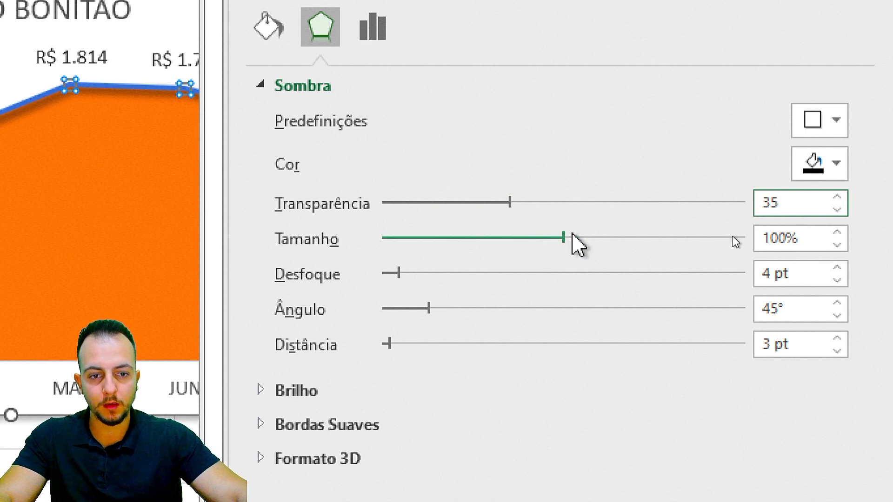
pyautogui.click(802, 272)
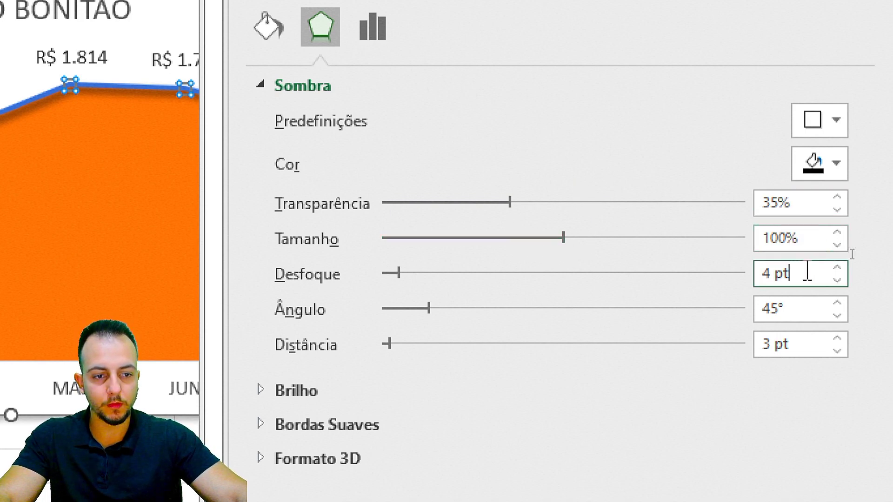
pyautogui.click(837, 269)
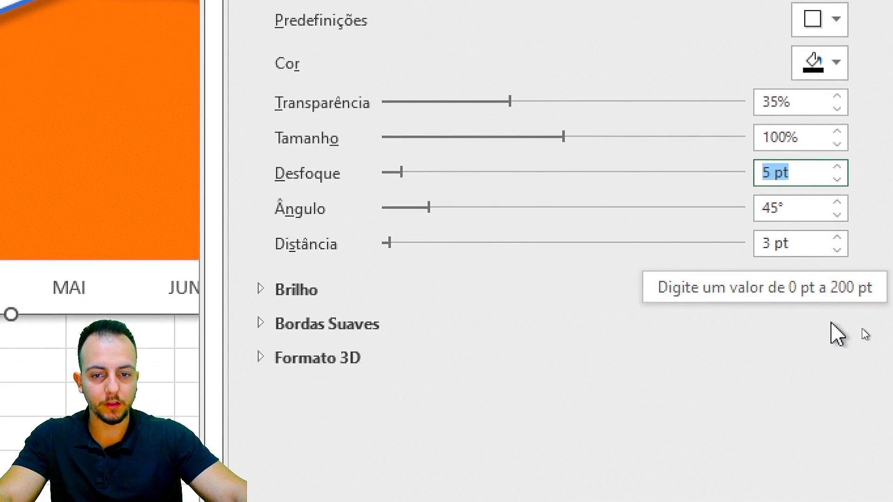
pyautogui.click(837, 238)
pyautogui.click(837, 239)
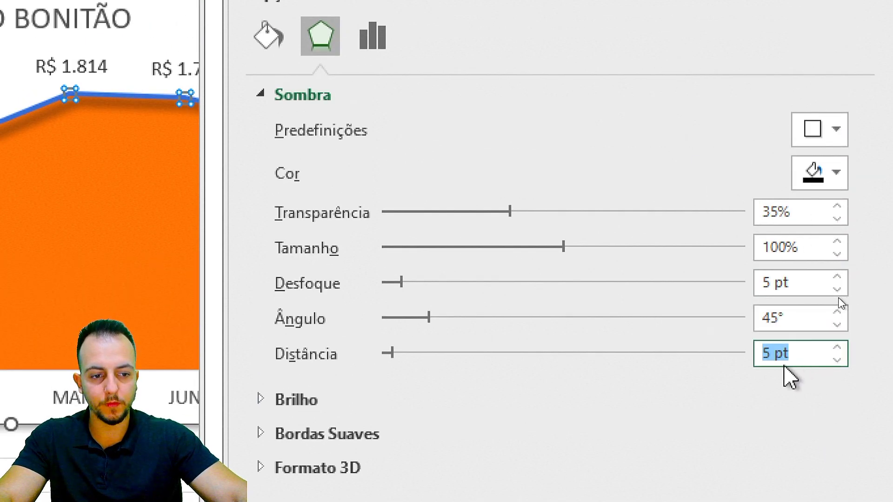
pyautogui.click(811, 218)
pyautogui.click(803, 251)
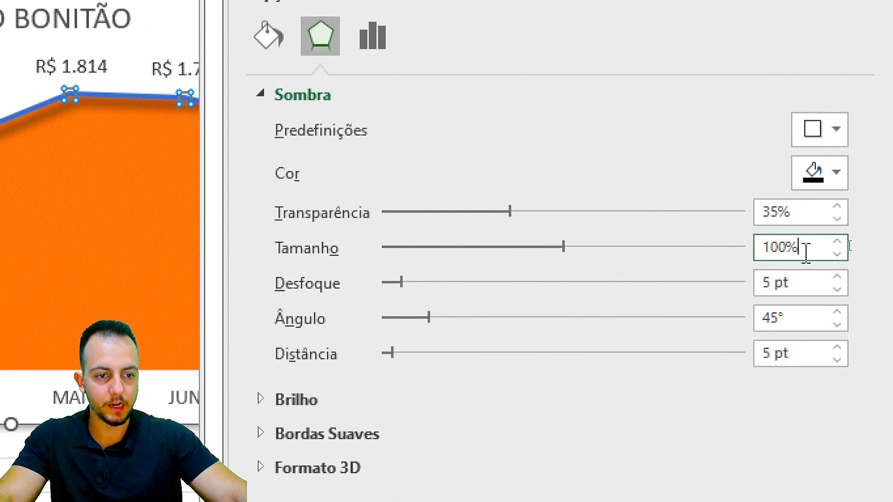
pyautogui.click(805, 291)
pyautogui.click(804, 316)
pyautogui.click(795, 355)
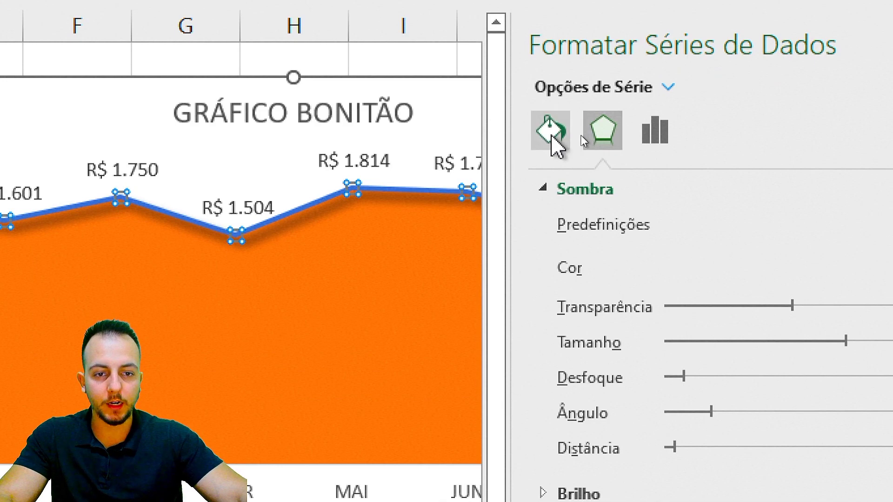
# Step: Colour the VALORES line gold from the theme colours and set its width to 3,5 pt
pyautogui.click(580, 133)
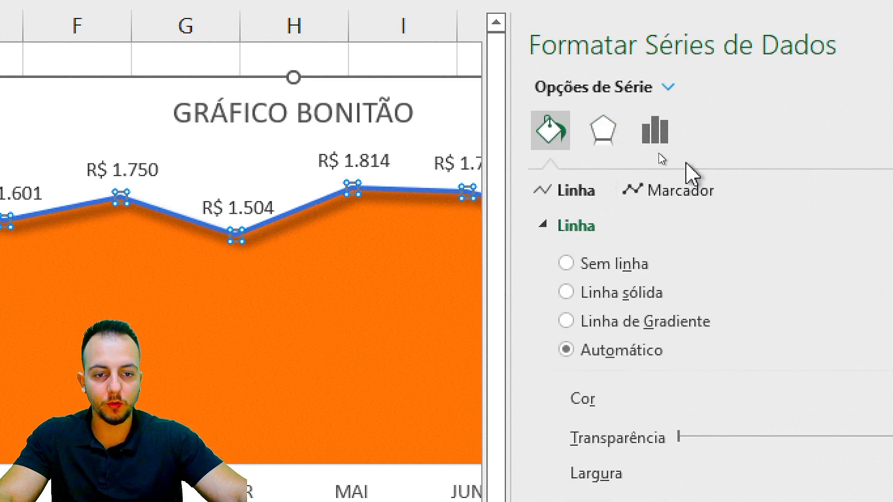
pyautogui.moveTo(373, 190)
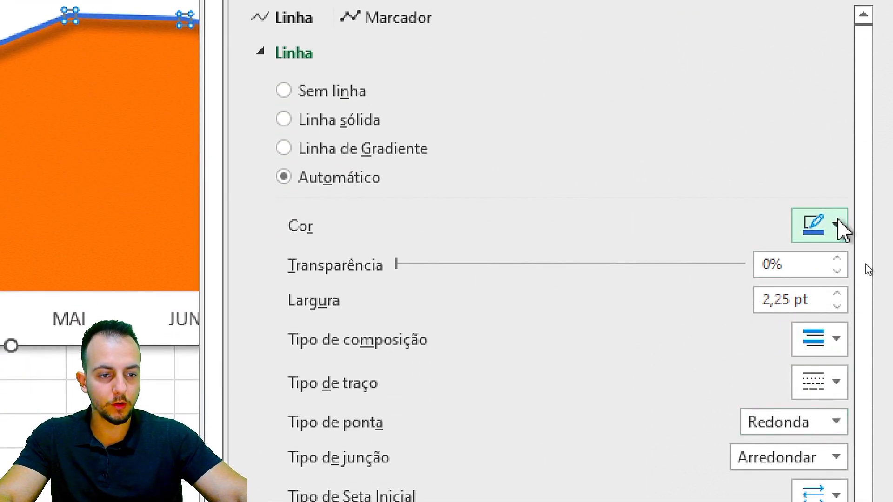
pyautogui.click(837, 225)
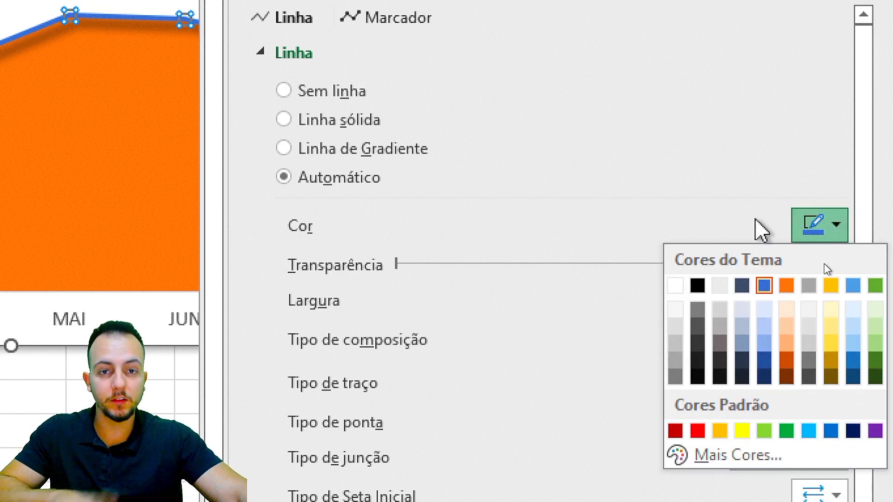
pyautogui.click(830, 285)
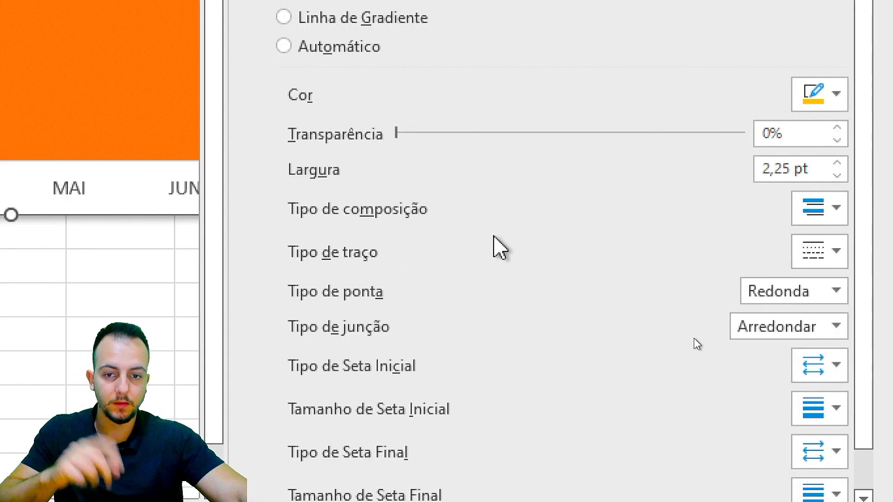
pyautogui.click(836, 164)
pyautogui.click(837, 164)
pyautogui.click(837, 163)
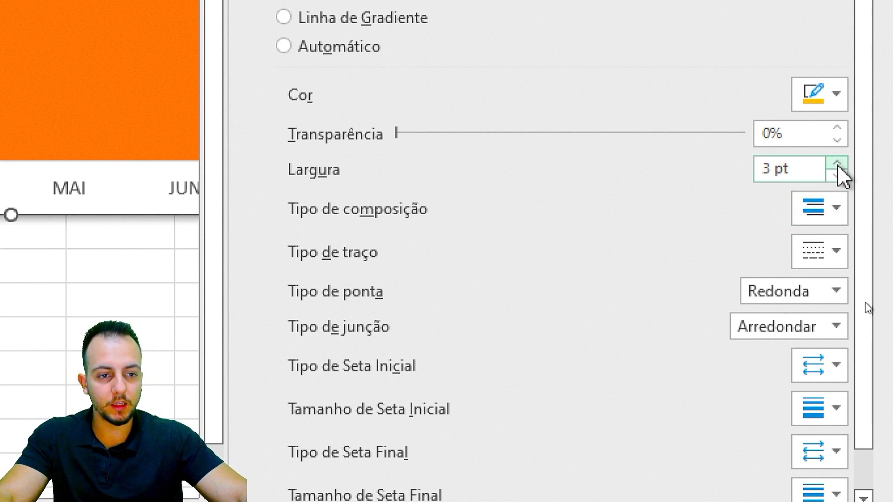
pyautogui.click(836, 164)
pyautogui.click(837, 164)
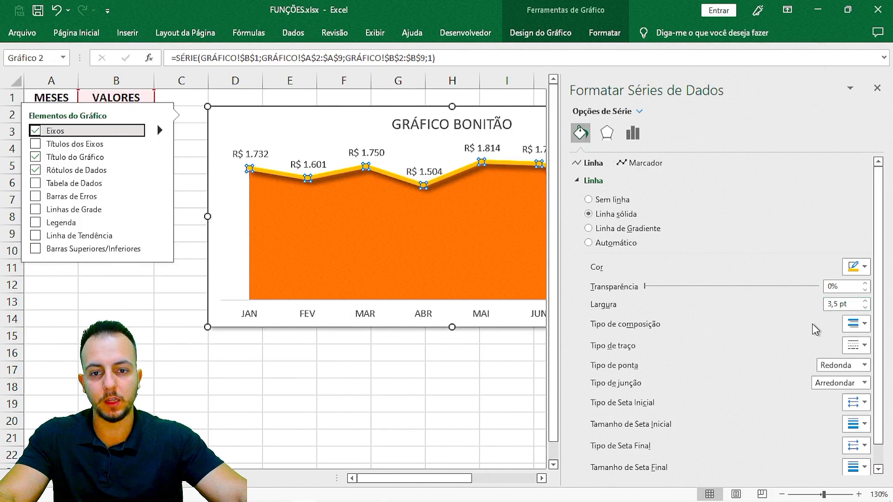
# Step: Turn on the smoothed line option (Linha suavizada) for the VALORES series and close the formatting pane
pyautogui.scroll(-1, 867, 279)
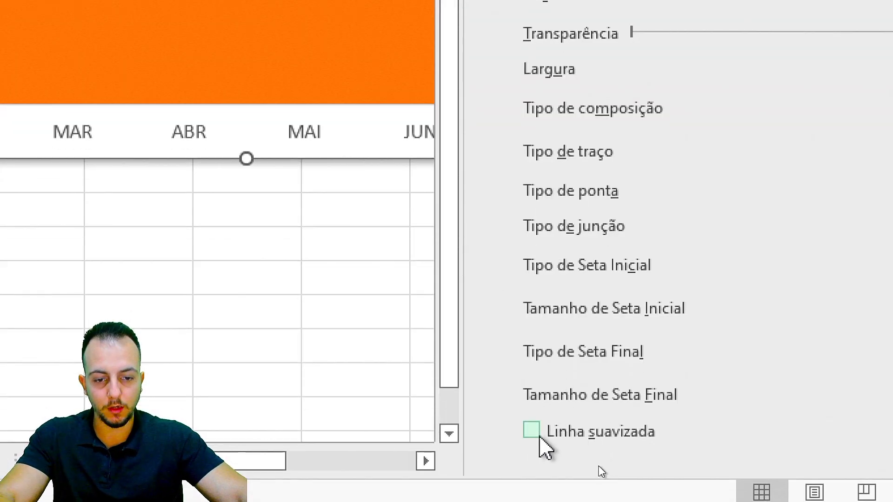
pyautogui.click(531, 439)
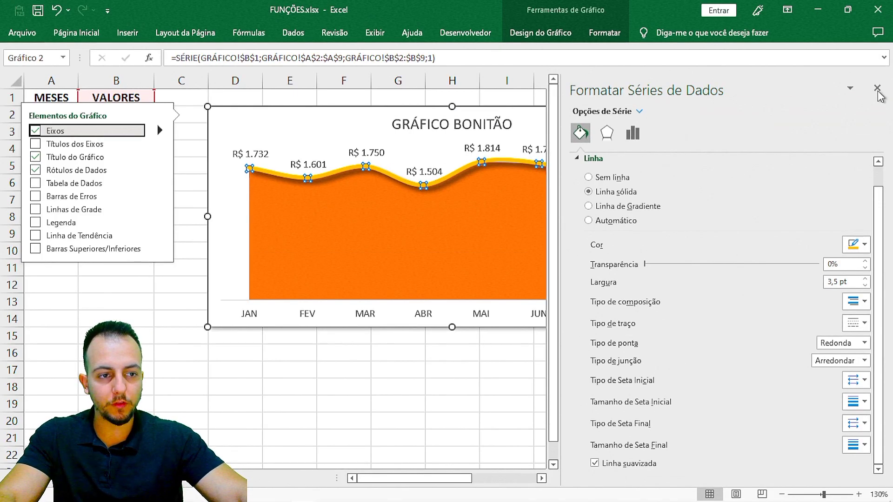
pyautogui.click(877, 88)
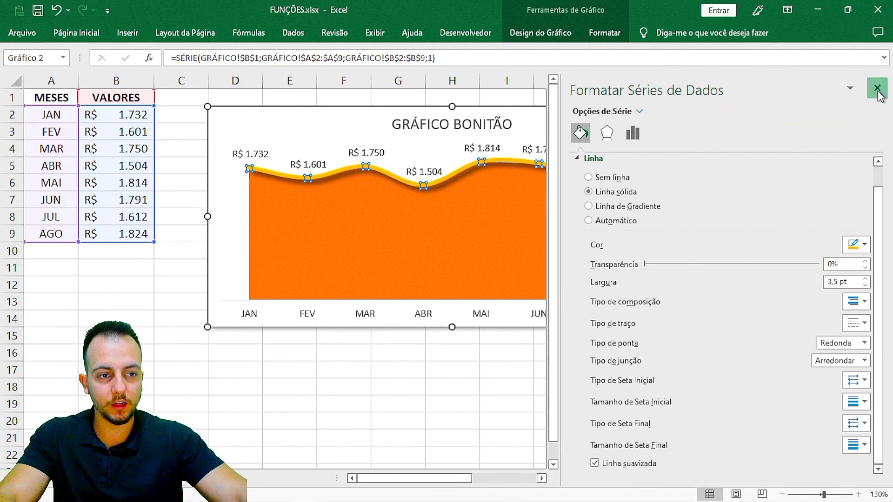
pyautogui.click(653, 379)
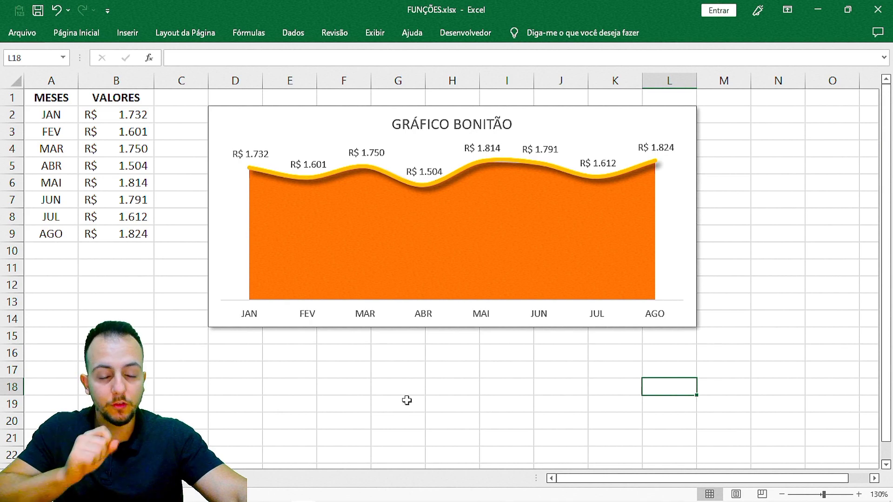
# Step: Reduce the chart title's font size to 11 and make it bold
pyautogui.click(432, 120)
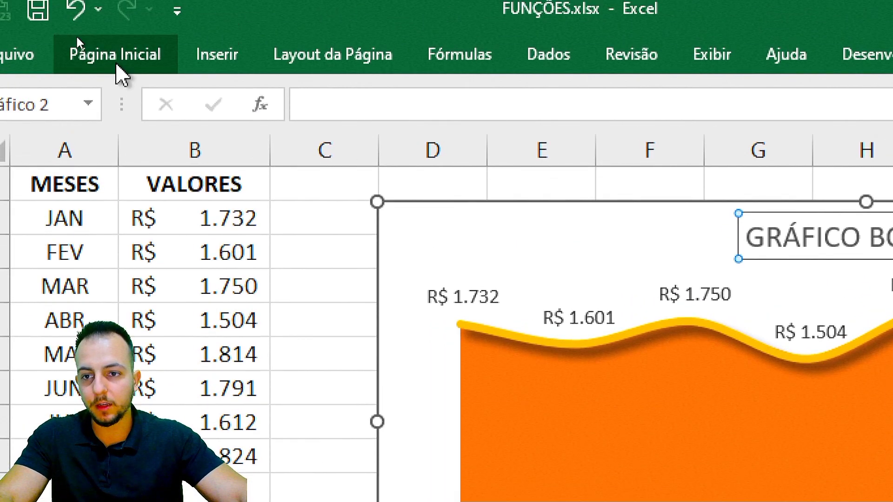
pyautogui.click(116, 65)
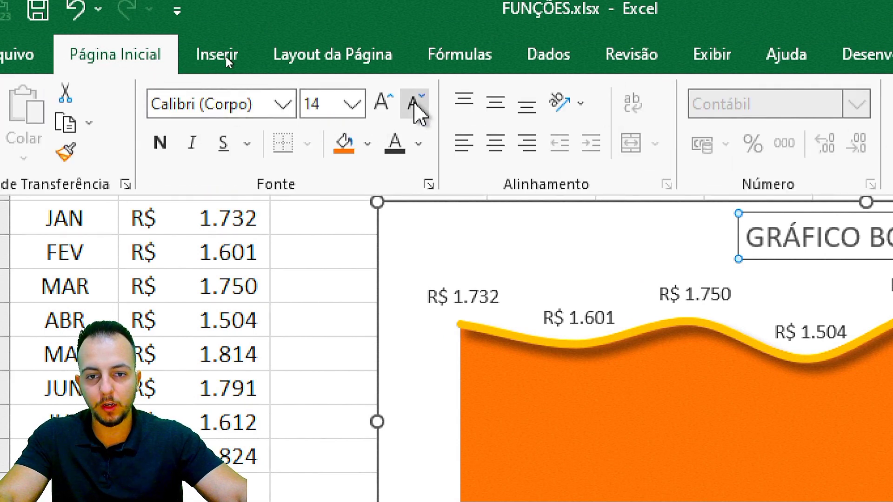
pyautogui.click(420, 110)
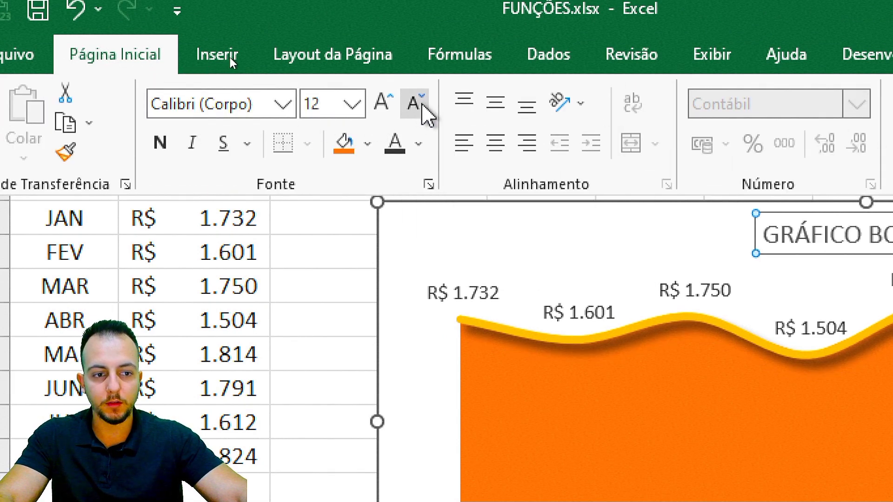
pyautogui.click(421, 108)
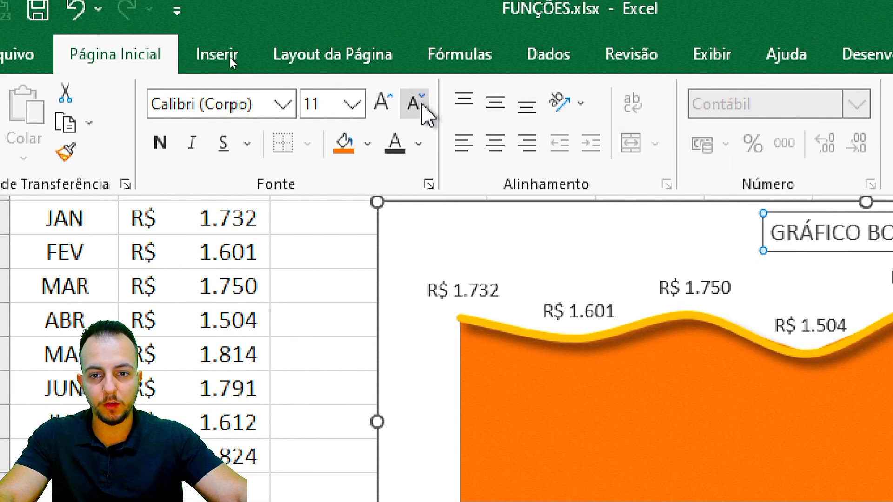
pyautogui.click(161, 143)
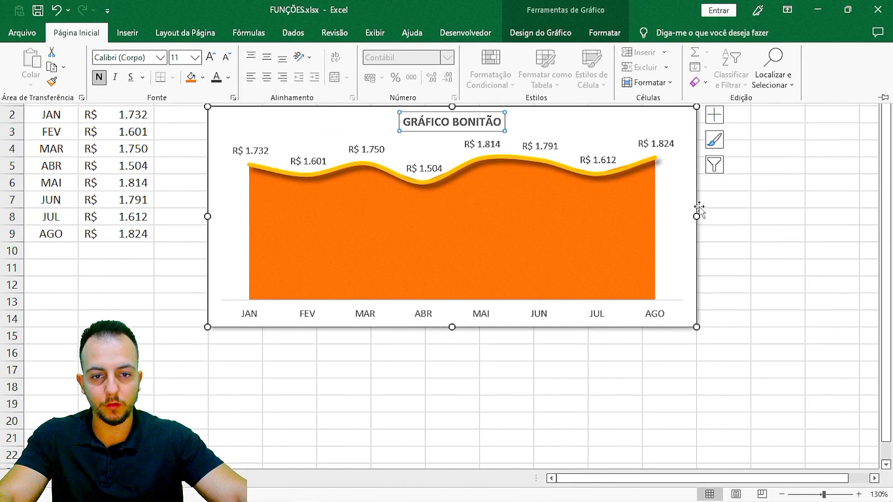
pyautogui.click(781, 216)
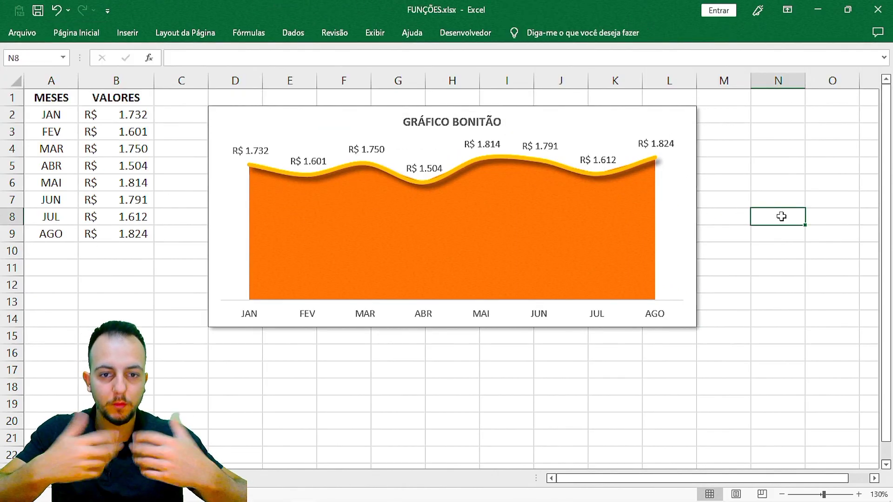
# Step: Delete the chart title and undo the deletion
pyautogui.click(484, 122)
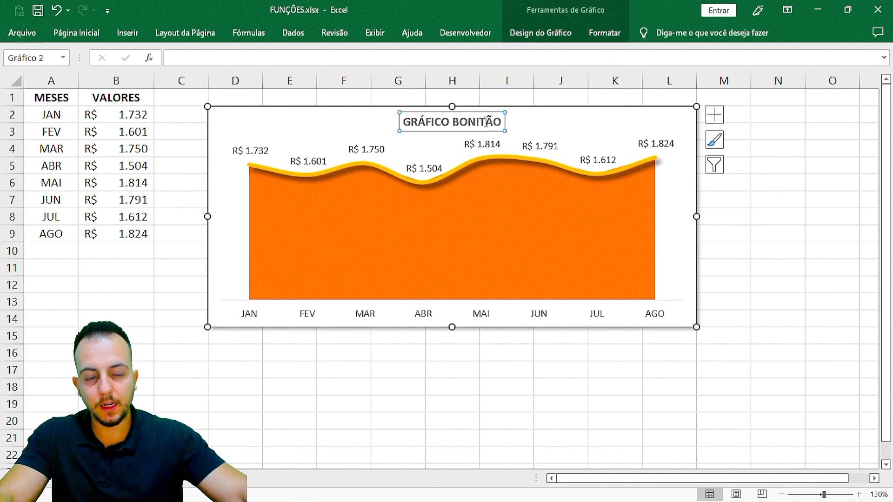
pyautogui.press('Delete')
pyautogui.click(451, 391)
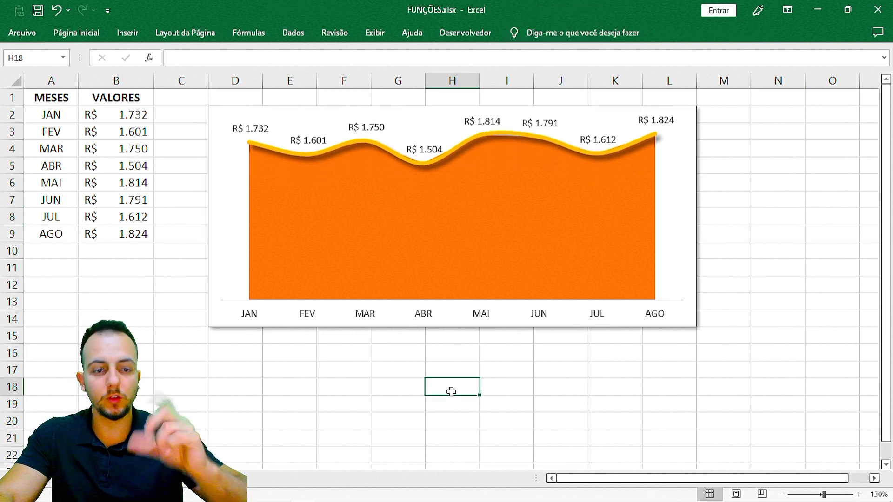
pyautogui.hotkey('ctrl', 'z')
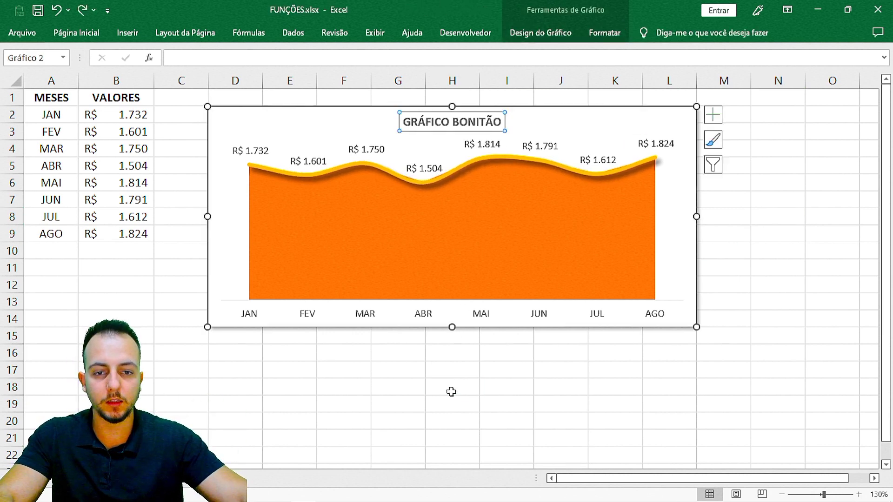
# Step: Open the fill options of the ÁREA series and set its fill to Preenchimento de gradiente
pyautogui.click(367, 253)
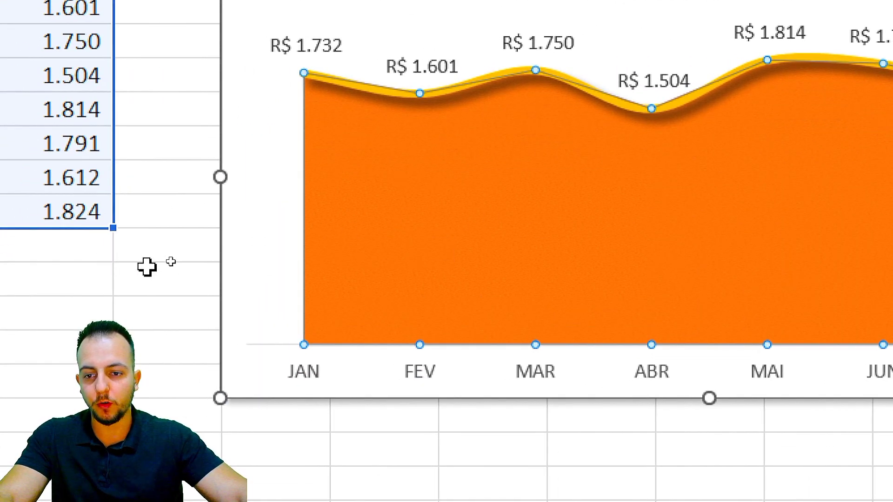
pyautogui.click(147, 267)
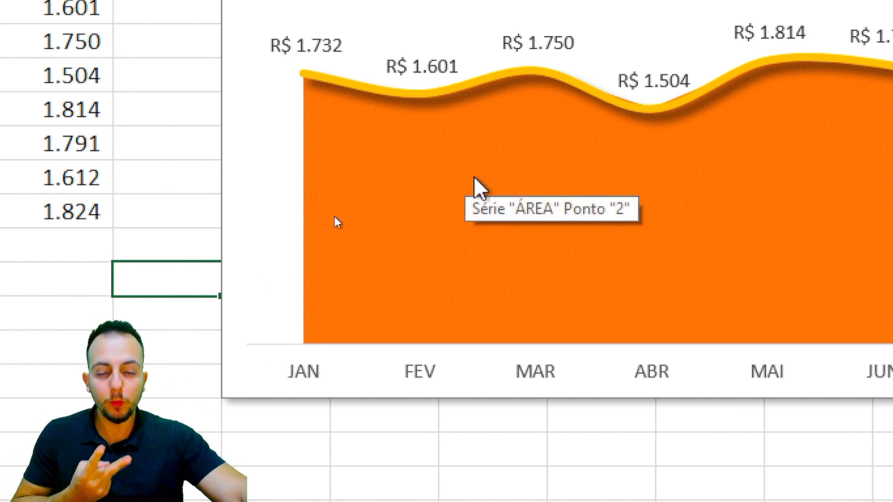
pyautogui.doubleClick(400, 191)
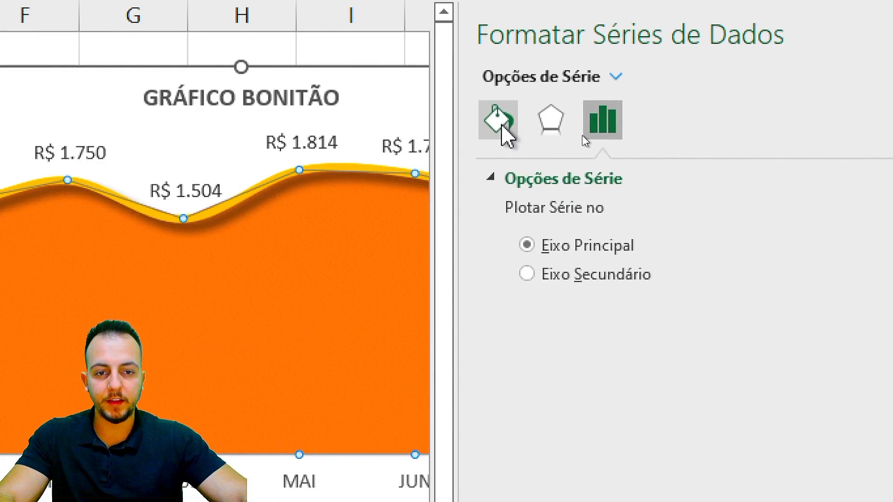
pyautogui.click(499, 122)
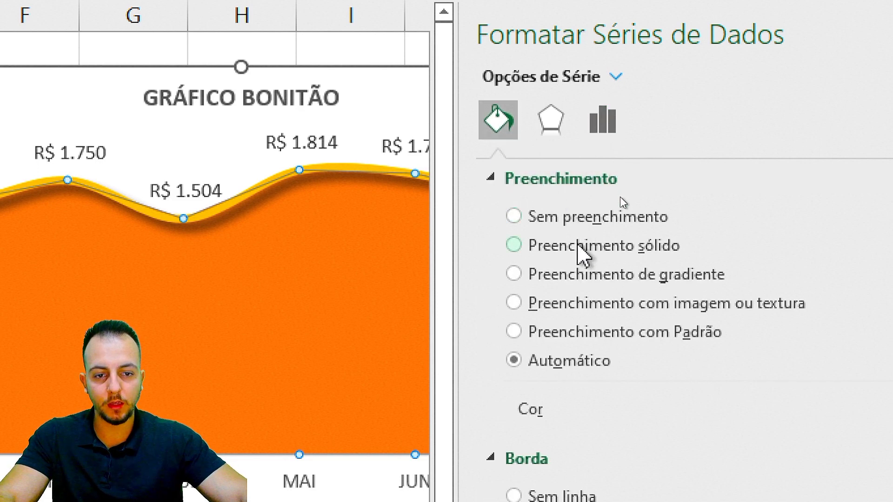
pyautogui.click(582, 281)
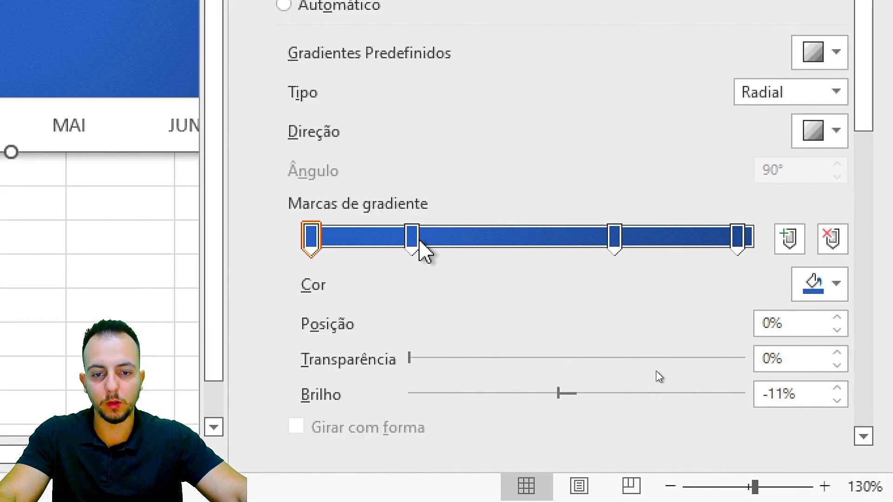
# Step: Shift the first three gradient stops of the area fill to about 5%, 54% and 66%
pyautogui.click(412, 239)
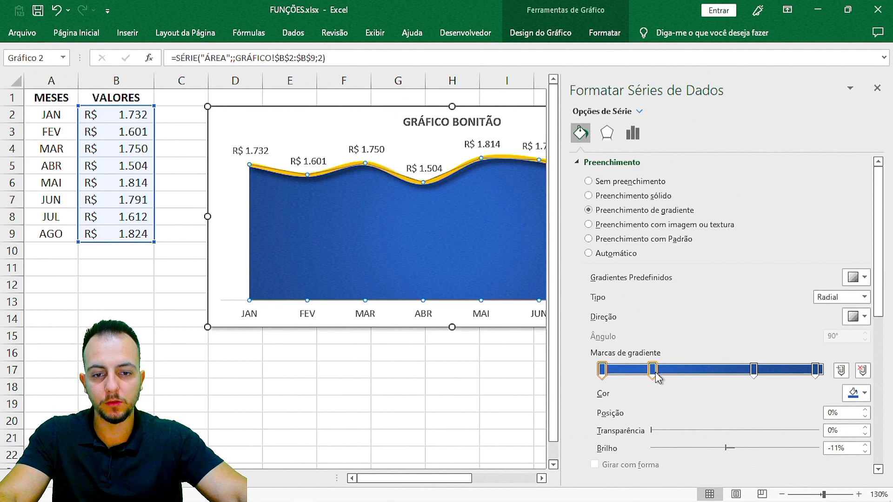
pyautogui.moveTo(656, 375); pyautogui.dragTo(747, 370)
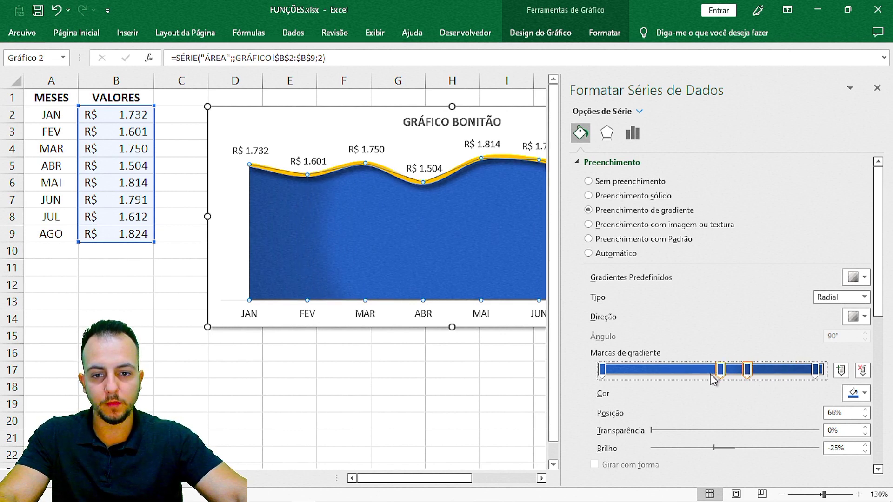
pyautogui.moveTo(603, 375)
pyautogui.mouseDown()
pyautogui.moveTo(697, 370)
pyautogui.moveTo(612, 371)
pyautogui.mouseUp()
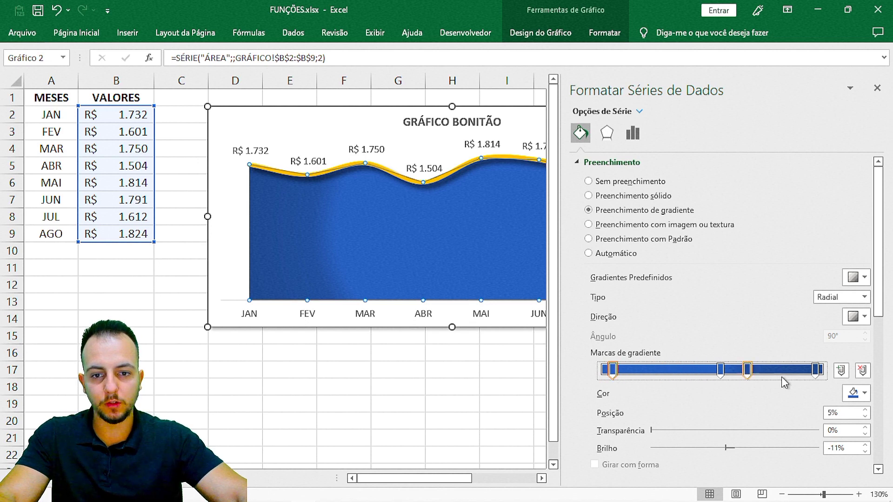
# Step: Move the last gradient stop back to about 65% and remove the two darkest stops from the area fill
pyautogui.click(814, 372)
pyautogui.moveTo(809, 376); pyautogui.dragTo(742, 383)
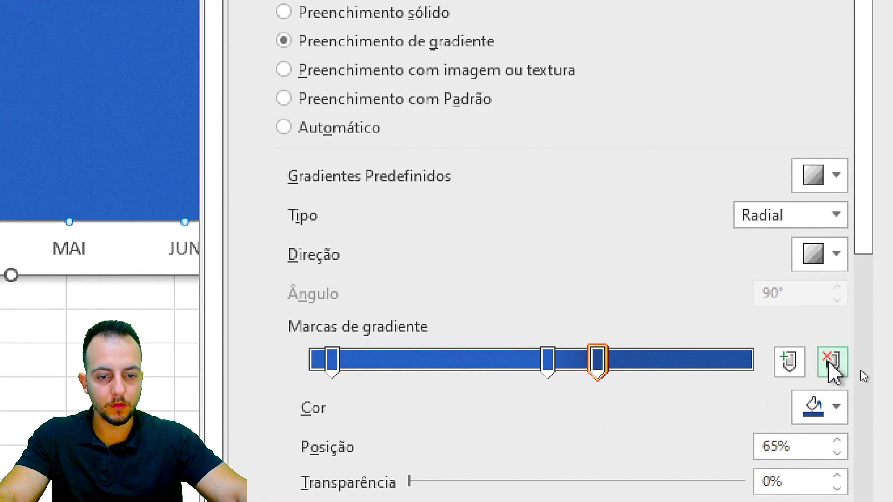
pyautogui.click(863, 371)
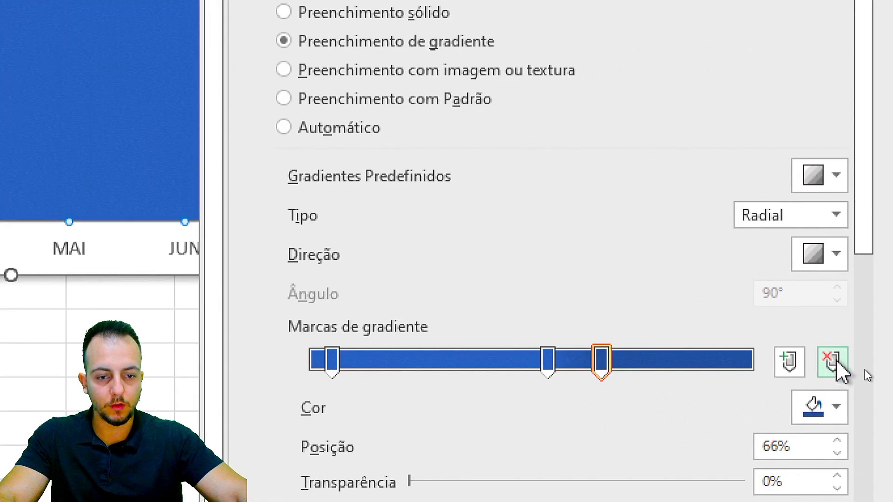
pyautogui.click(835, 365)
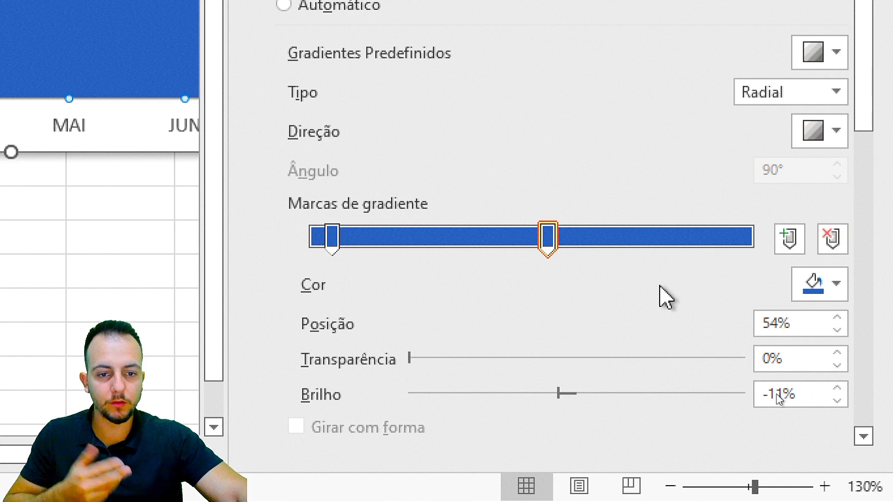
# Step: Try an extra gradient stop and remove it, and place the remaining two stops at 0% and 57%
pyautogui.moveTo(558, 257); pyautogui.dragTo(633, 249)
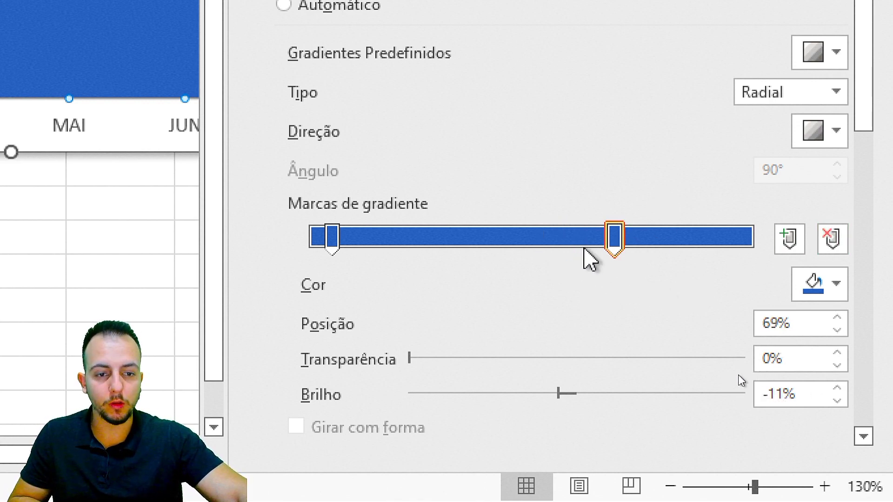
pyautogui.click(789, 245)
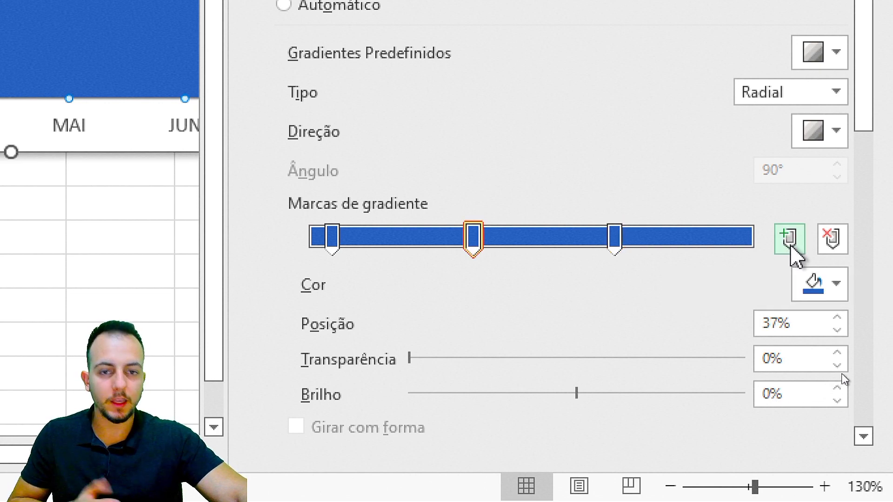
pyautogui.click(832, 243)
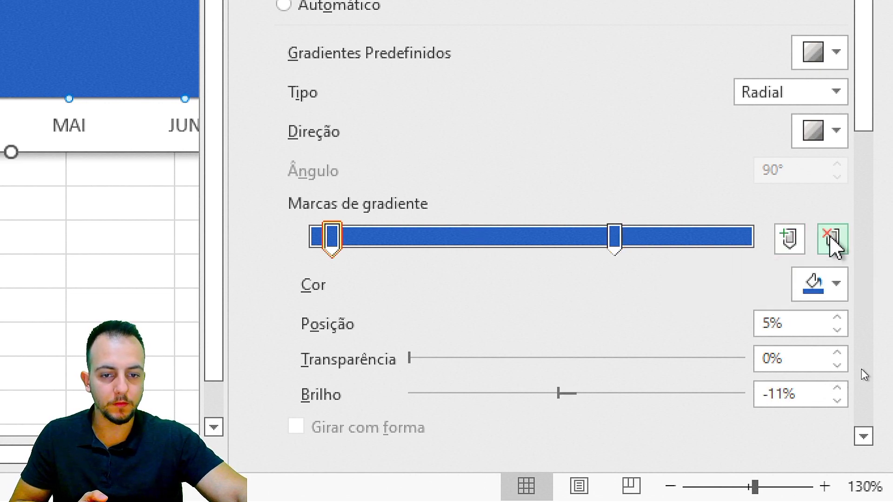
pyautogui.moveTo(331, 247); pyautogui.dragTo(285, 253)
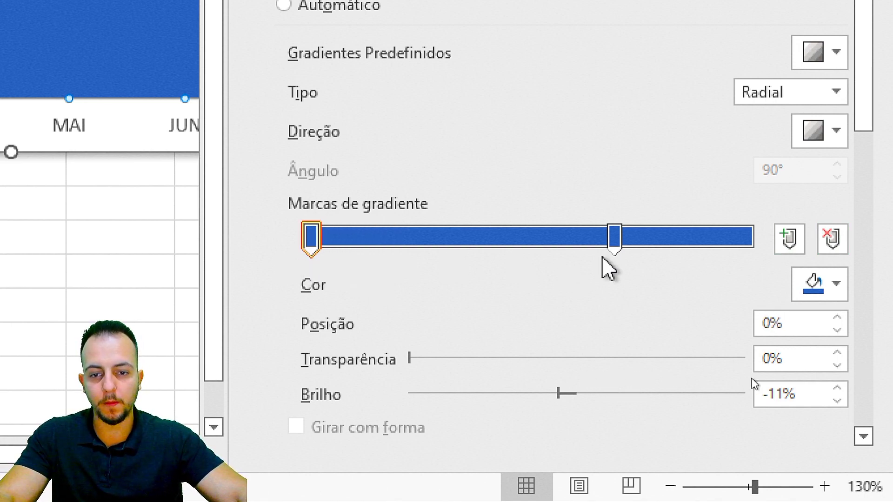
pyautogui.moveTo(615, 239); pyautogui.dragTo(562, 271)
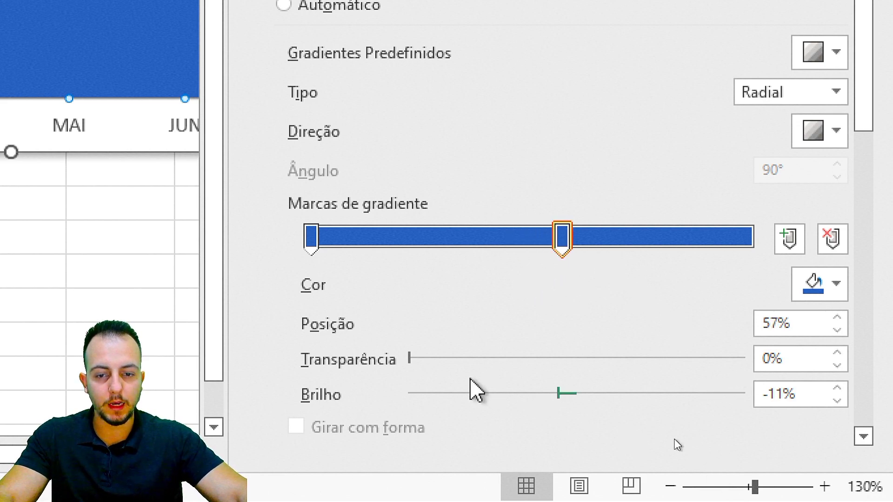
# Step: Set the position of the second gradient stop of the area fill to 50%
pyautogui.click(837, 329)
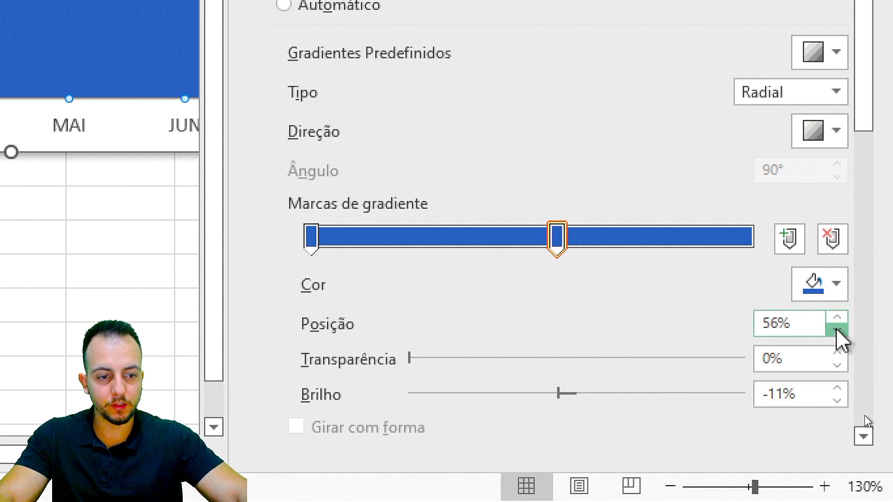
pyautogui.click(836, 331)
pyautogui.click(837, 330)
pyautogui.click(837, 330)
pyautogui.click(837, 330)
pyautogui.click(837, 330)
pyautogui.click(837, 330)
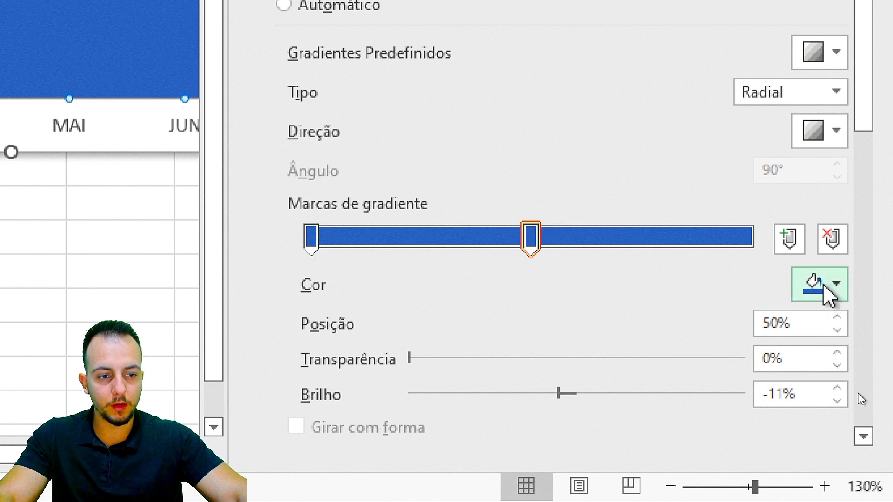
# Step: Colour the 50% gradient stop standard purple and set both its transparency and its brightness to 100%
pyautogui.click(823, 285)
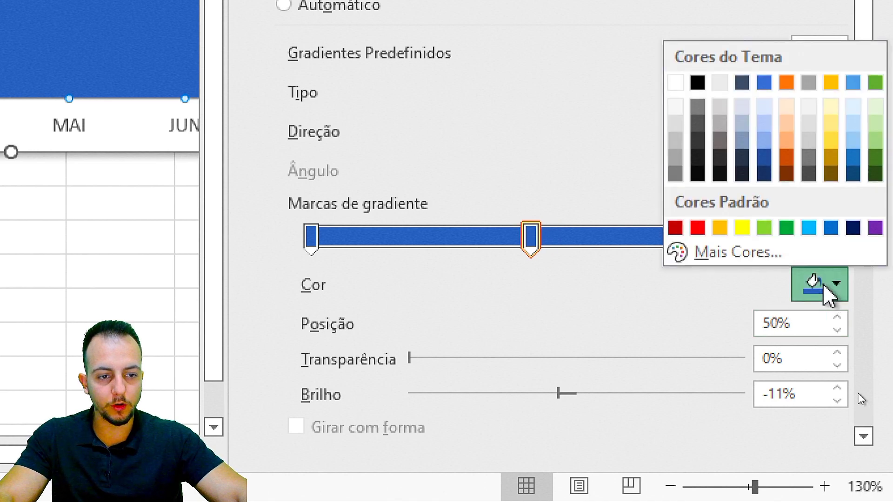
pyautogui.click(870, 229)
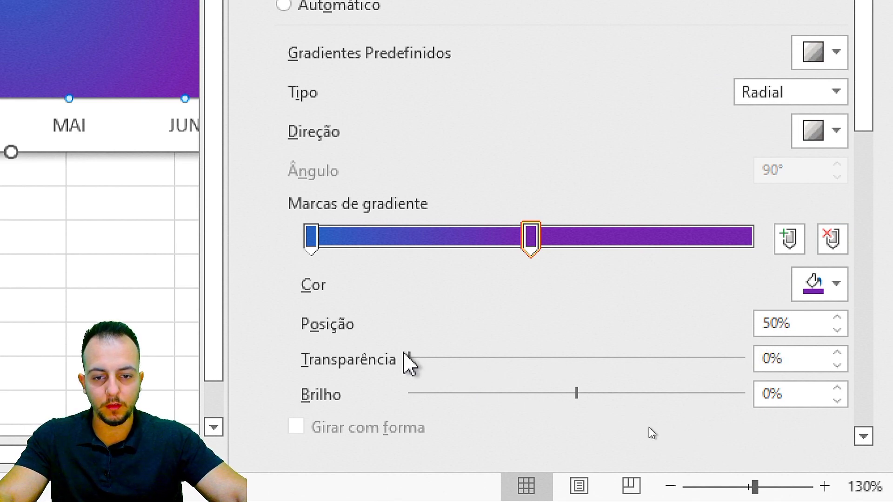
pyautogui.moveTo(413, 361); pyautogui.dragTo(744, 361)
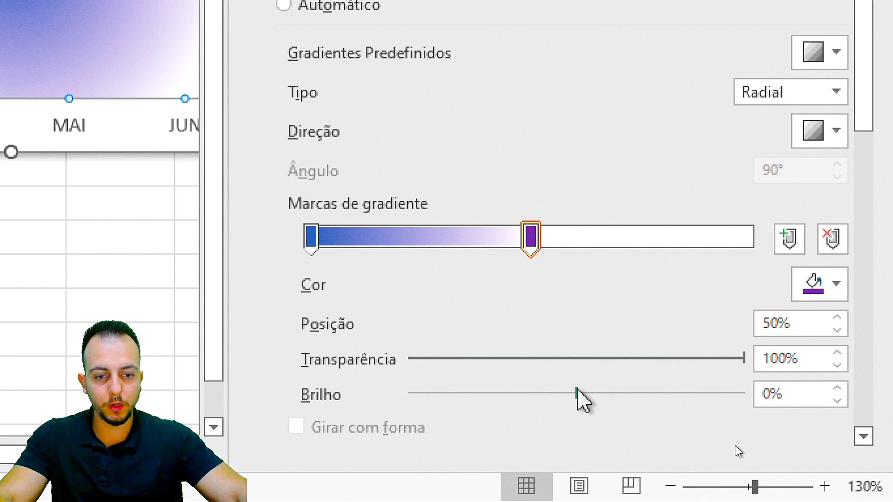
pyautogui.moveTo(577, 391); pyautogui.dragTo(769, 393)
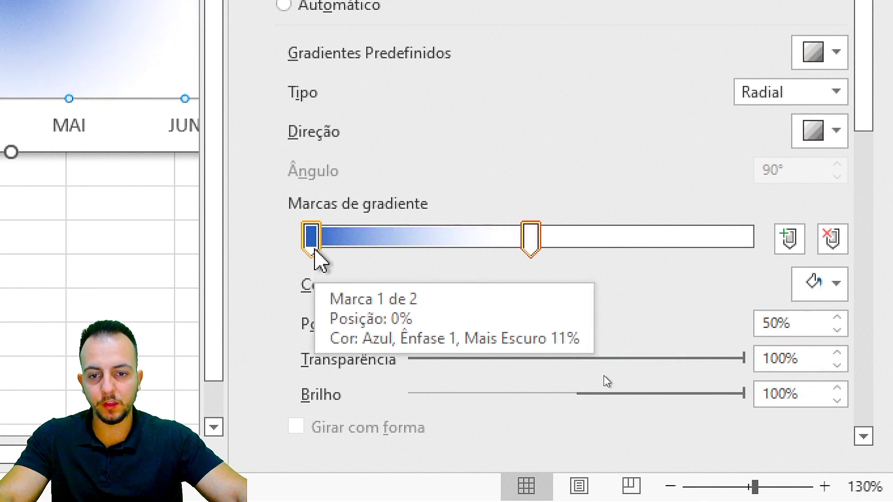
# Step: Change the colour of the area fill's first gradient stop, at 0%, to standard purple
pyautogui.click(313, 246)
pyautogui.click(816, 286)
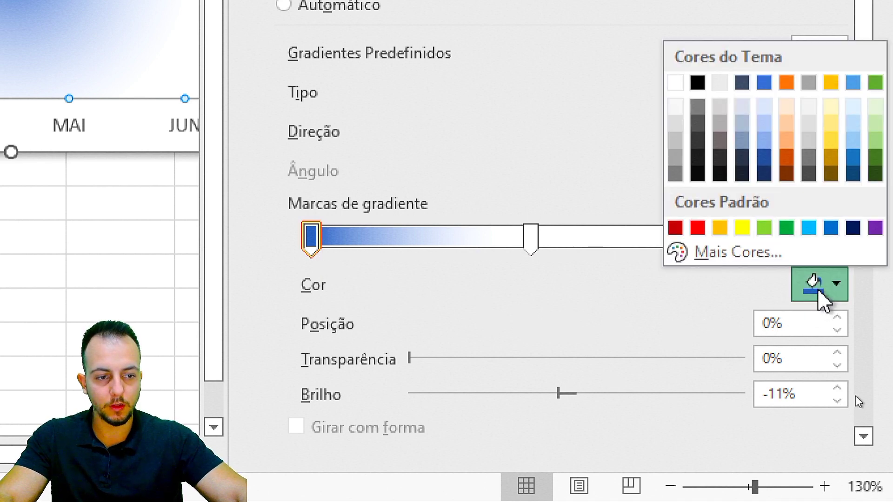
pyautogui.click(875, 228)
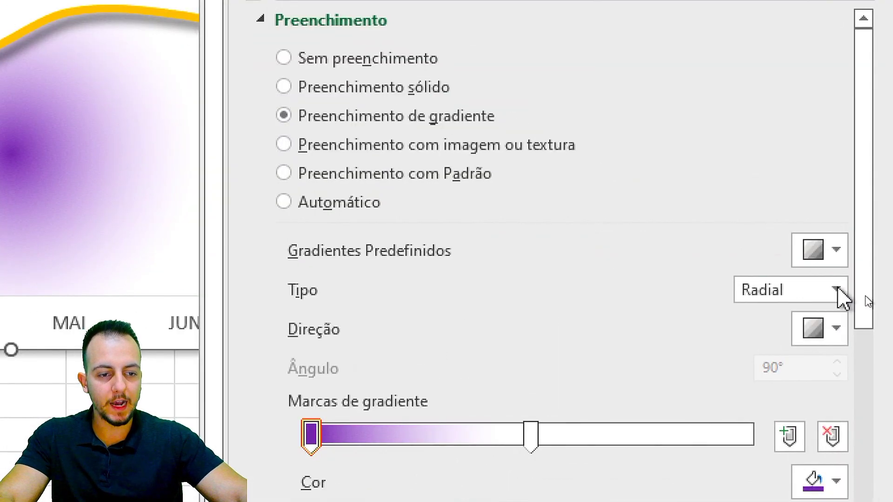
# Step: Make the area's gradient Linear with an angle of 90°, and close the series formatting
pyautogui.click(836, 290)
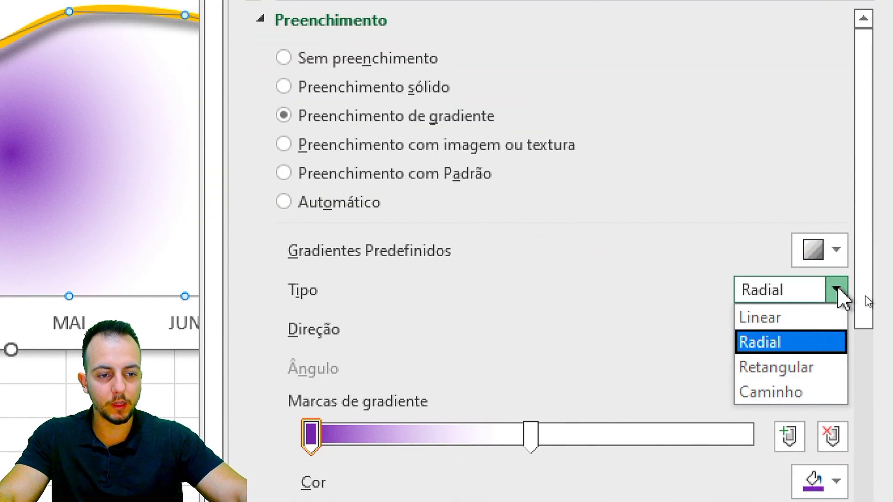
pyautogui.click(781, 316)
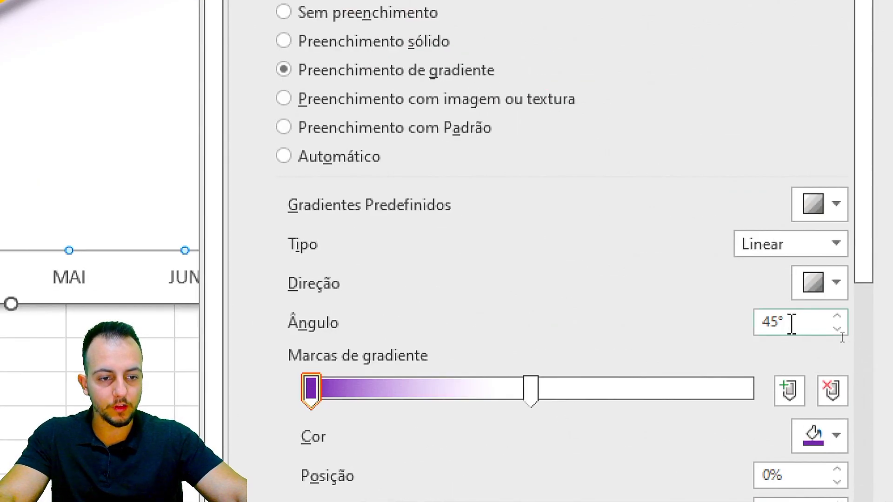
pyautogui.click(837, 317)
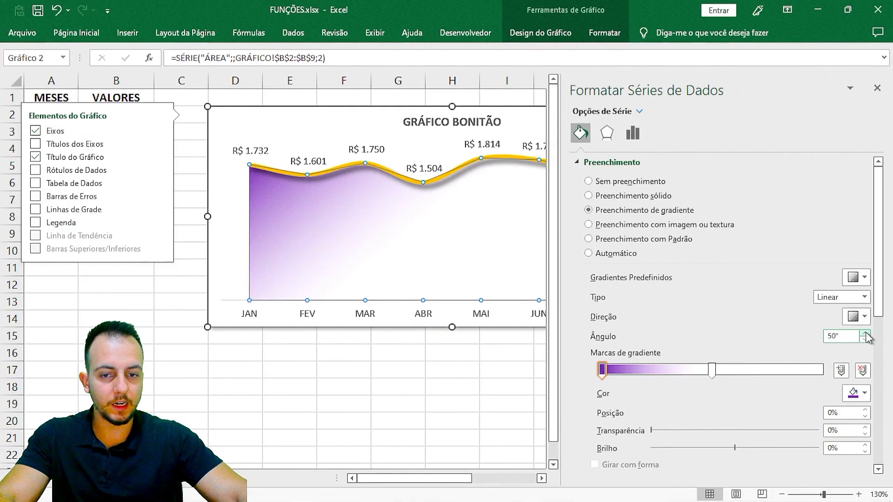
pyautogui.click(837, 317)
pyautogui.click(837, 316)
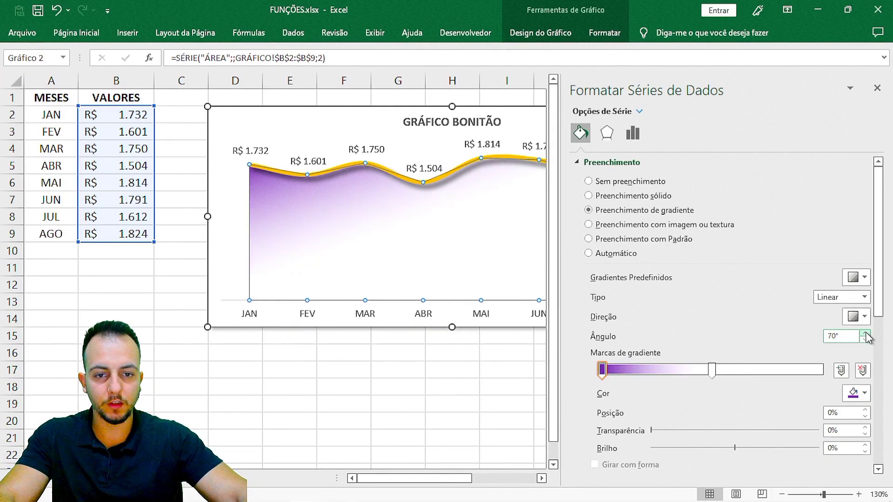
pyautogui.click(865, 333)
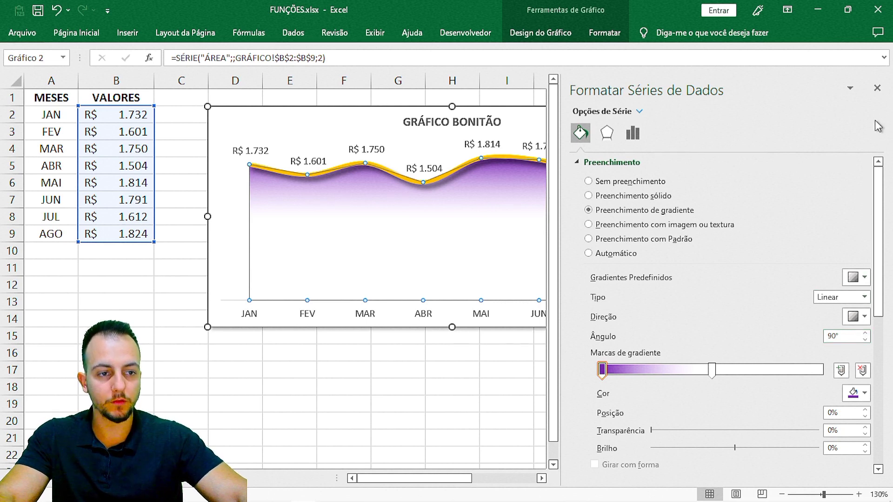
pyautogui.click(877, 88)
pyautogui.click(214, 399)
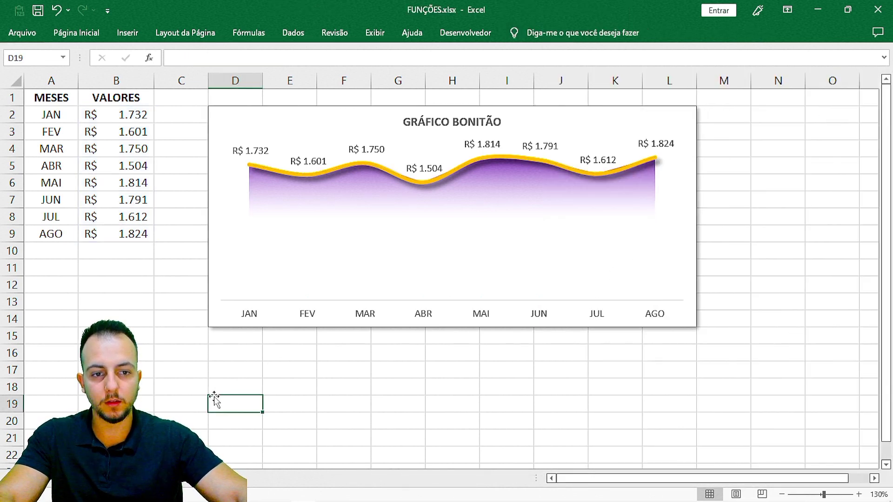
pyautogui.click(70, 352)
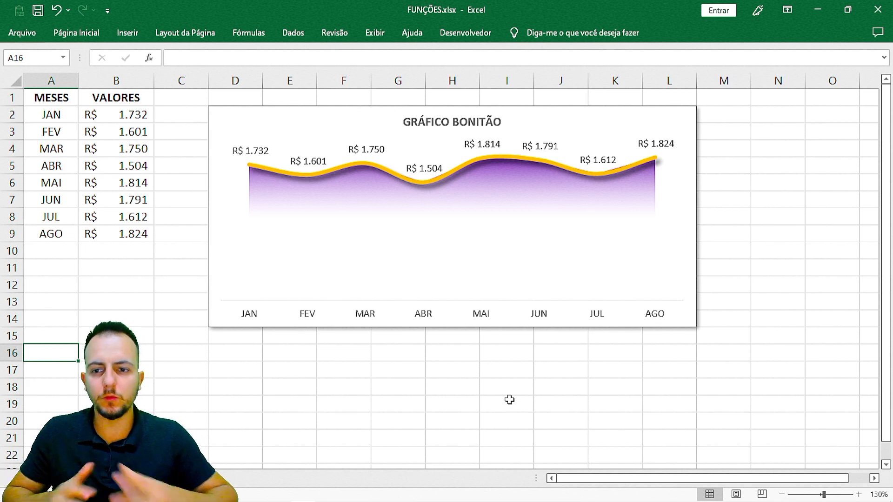
# Step: Mark the month axis, the curve and the MAI to AGO columns with temporary red annotations to compare months with values
pyautogui.hotkey('ctrl', '2')
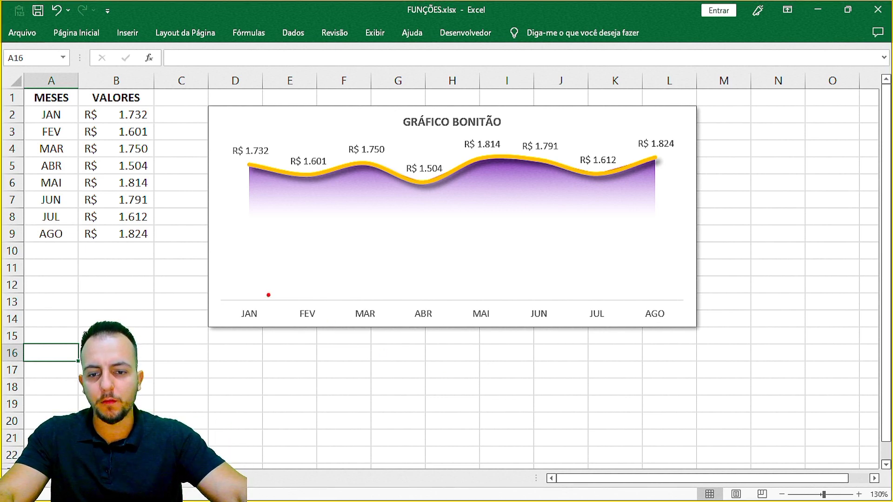
pyautogui.moveTo(223, 285)
pyautogui.mouseDown()
pyautogui.moveTo(465, 327)
pyautogui.moveTo(694, 333)
pyautogui.mouseUp()
pyautogui.moveTo(716, 293); pyautogui.dragTo(784, 269)
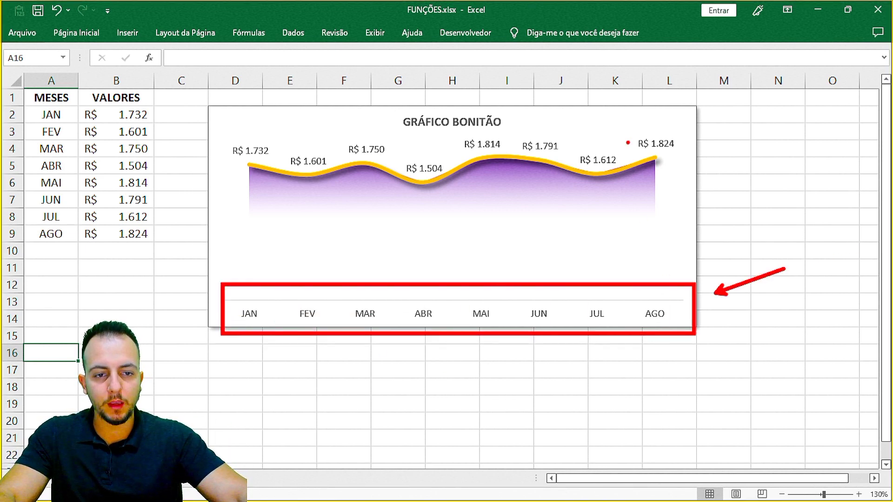
pyautogui.moveTo(682, 120)
pyautogui.mouseDown()
pyautogui.moveTo(249, 142)
pyautogui.moveTo(674, 155)
pyautogui.moveTo(668, 122)
pyautogui.mouseUp()
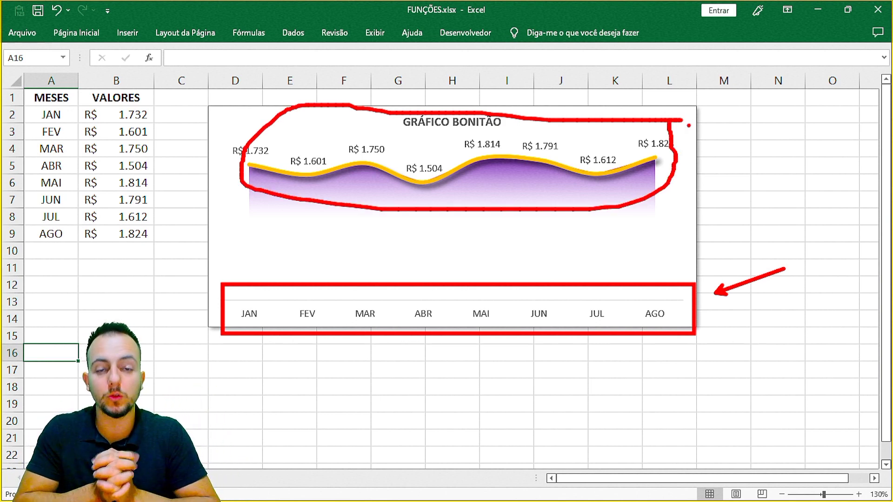
pyautogui.press('e')
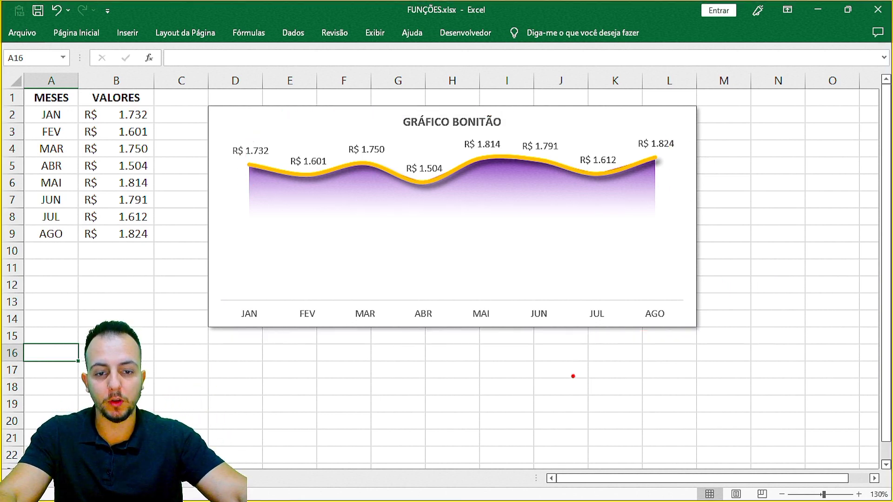
pyautogui.moveTo(459, 116)
pyautogui.mouseDown()
pyautogui.moveTo(505, 259)
pyautogui.moveTo(505, 327)
pyautogui.moveTo(561, 309)
pyautogui.moveTo(565, 110)
pyautogui.moveTo(590, 165)
pyautogui.moveTo(617, 335)
pyautogui.mouseUp()
pyautogui.moveTo(633, 269); pyautogui.dragTo(667, 327)
pyautogui.moveTo(667, 270); pyautogui.dragTo(682, 101)
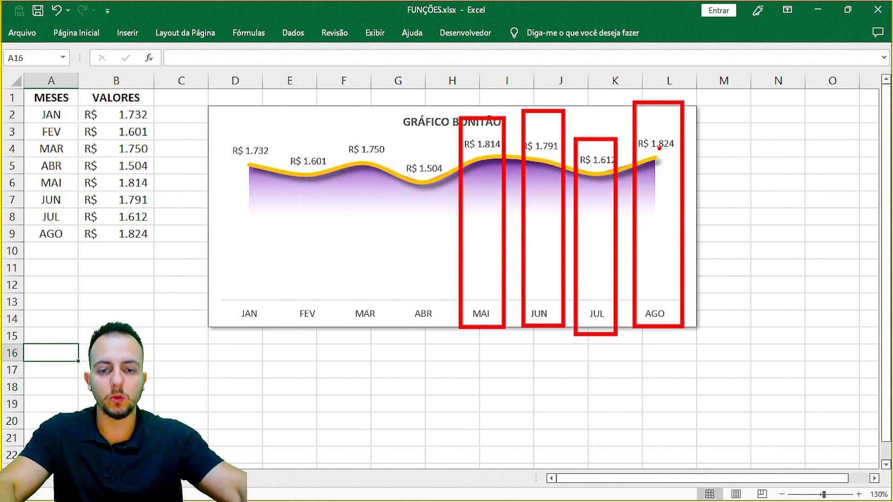
pyautogui.press('Escape')
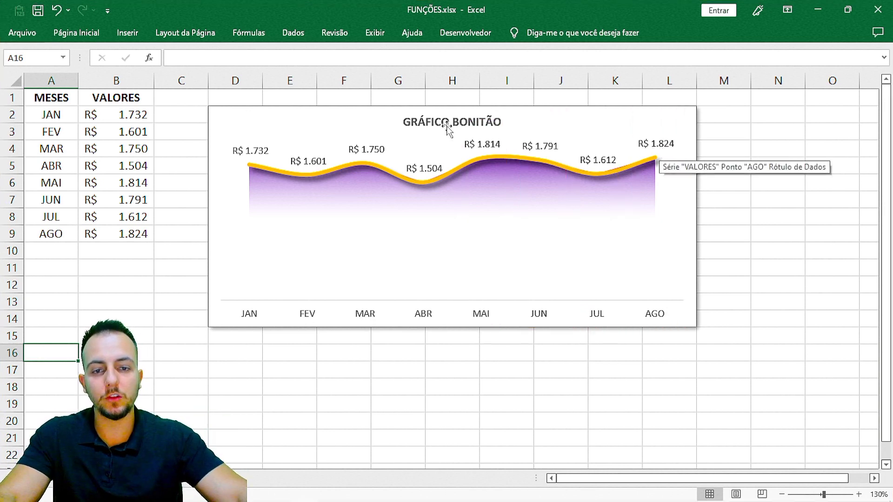
# Step: Add Vertical Principal gridlines to the GRÁFICO BONITÃO chart and deselect it
pyautogui.click(349, 109)
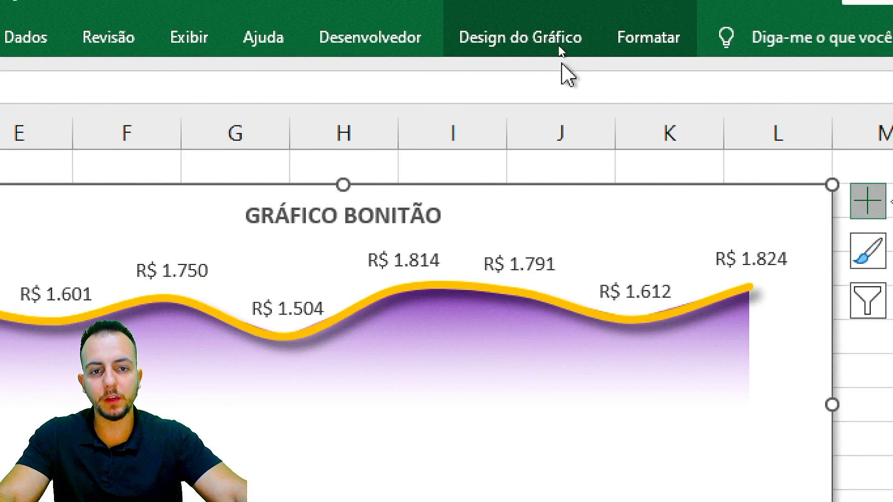
pyautogui.click(547, 37)
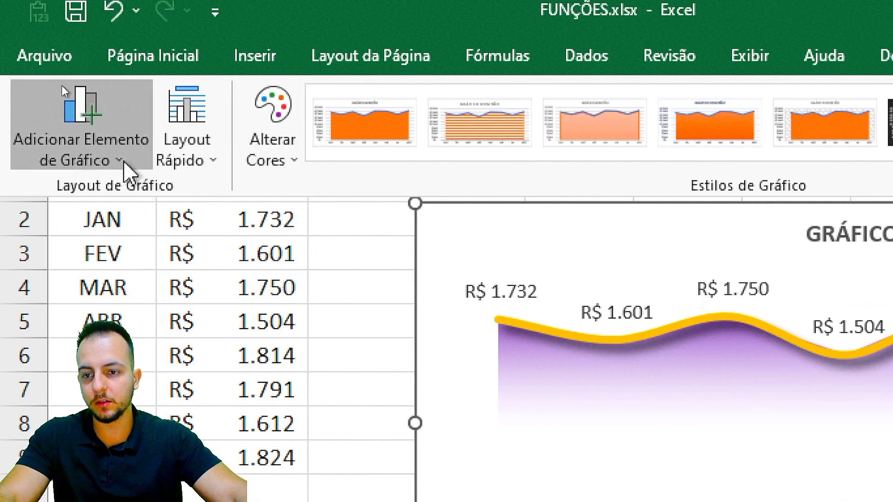
pyautogui.click(64, 90)
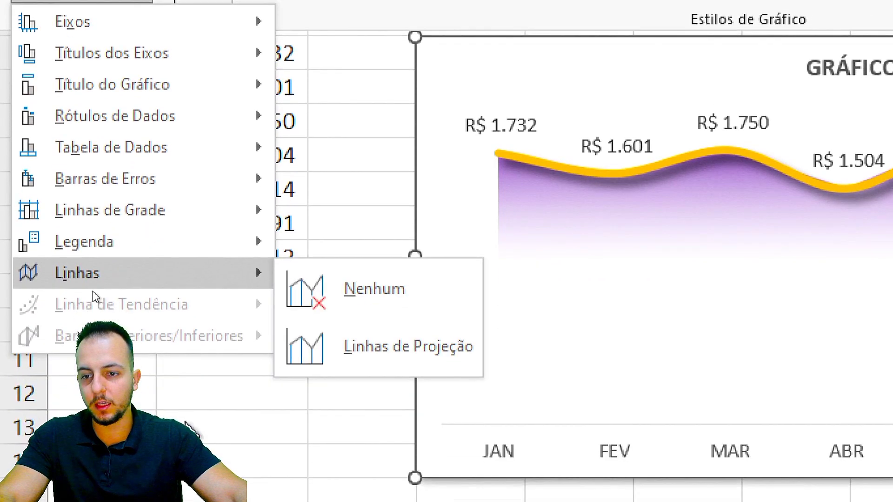
pyautogui.moveTo(171, 210)
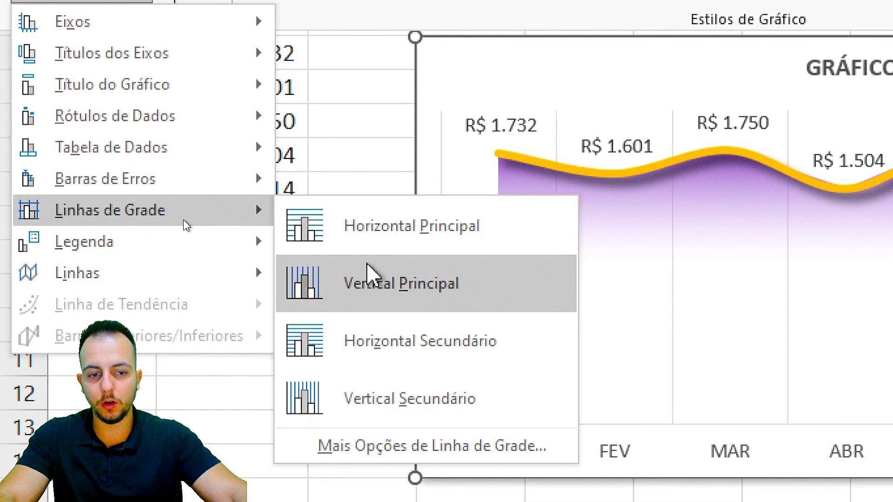
pyautogui.click(390, 304)
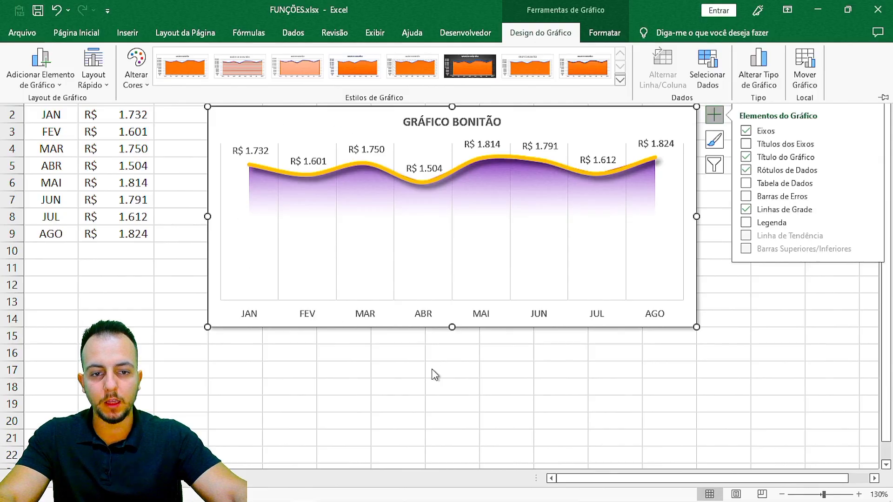
pyautogui.click(376, 370)
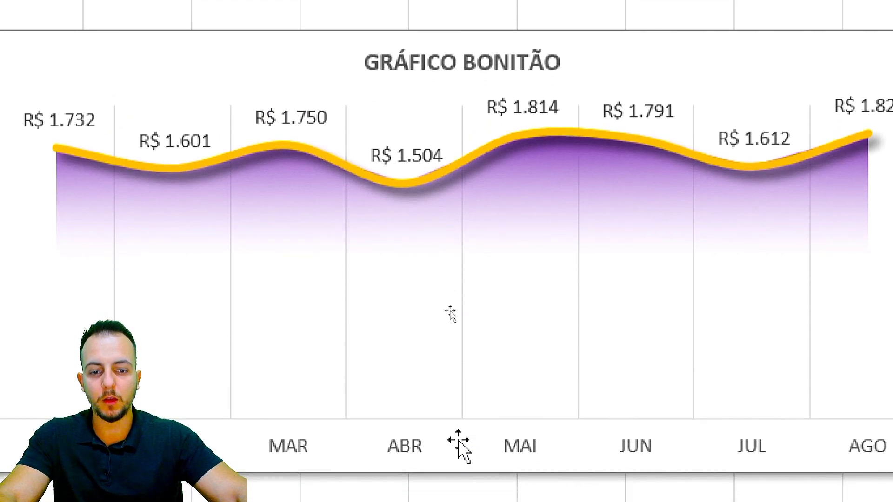
pyautogui.hotkey('ctrl', '2')
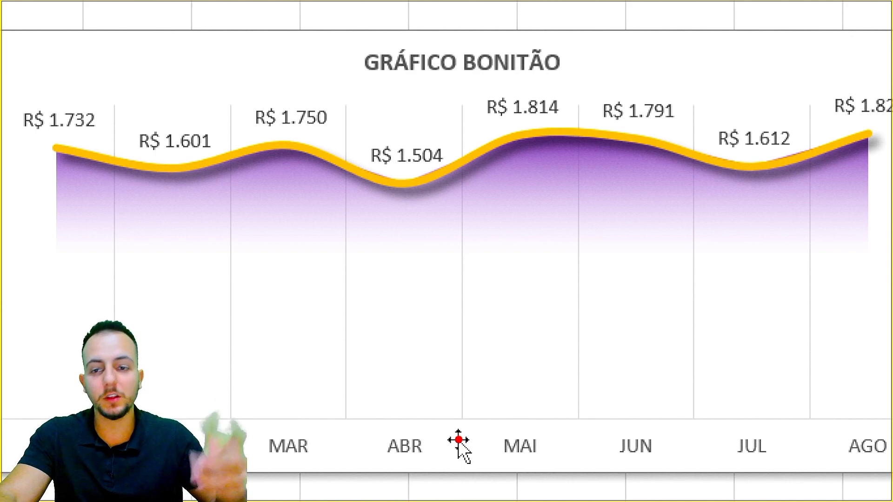
pyautogui.press('Escape')
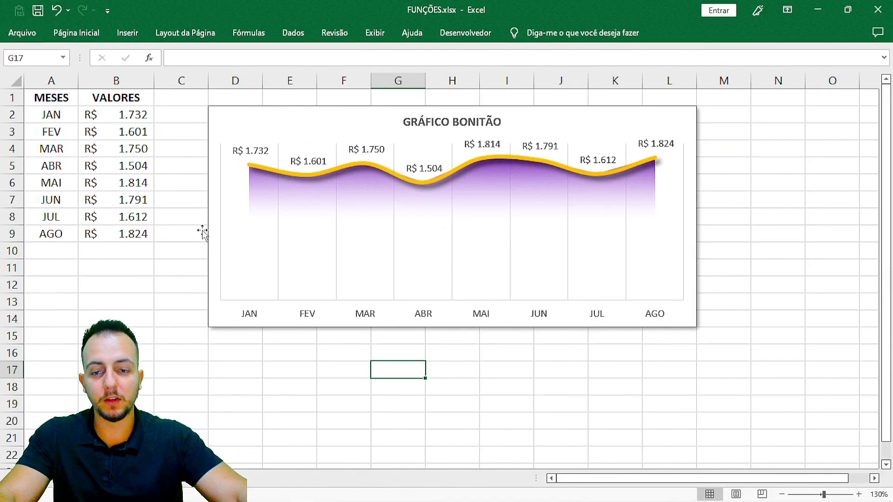